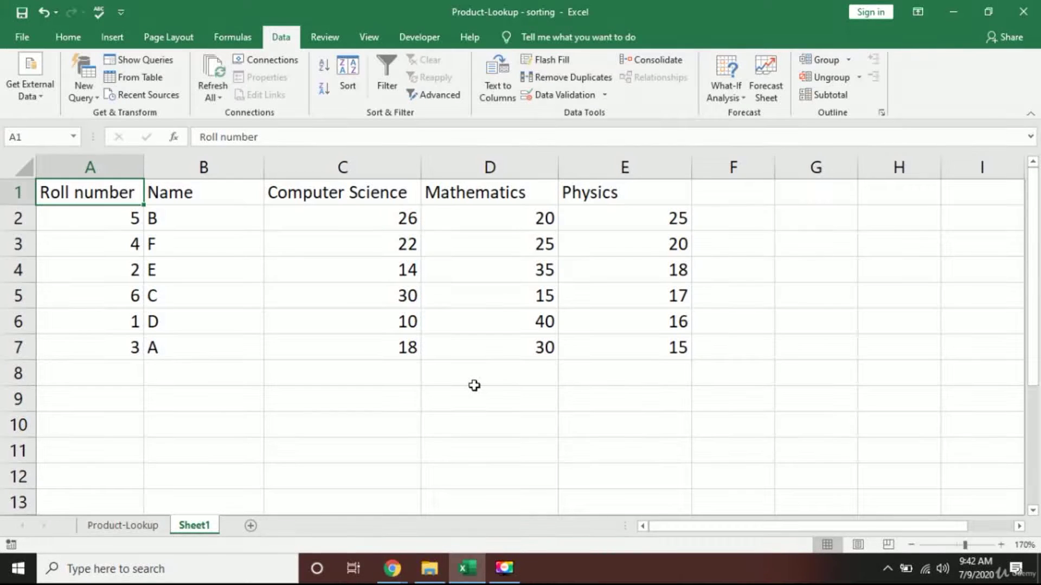
Step: Select A1:E7, the full five-column student marks table including headers
key(Down)
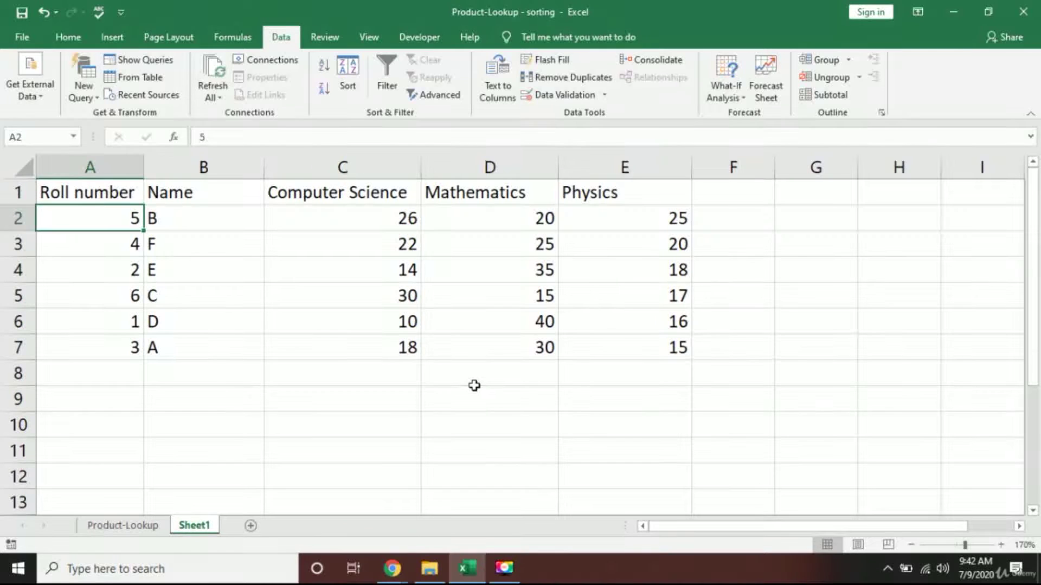
key(Down)
key(Down)
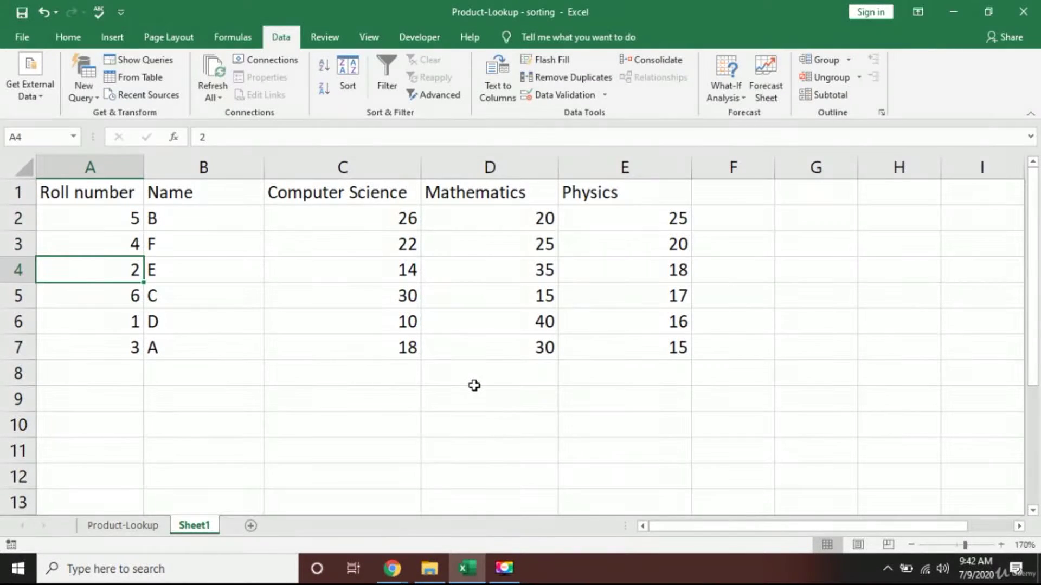
key(ctrl+Home)
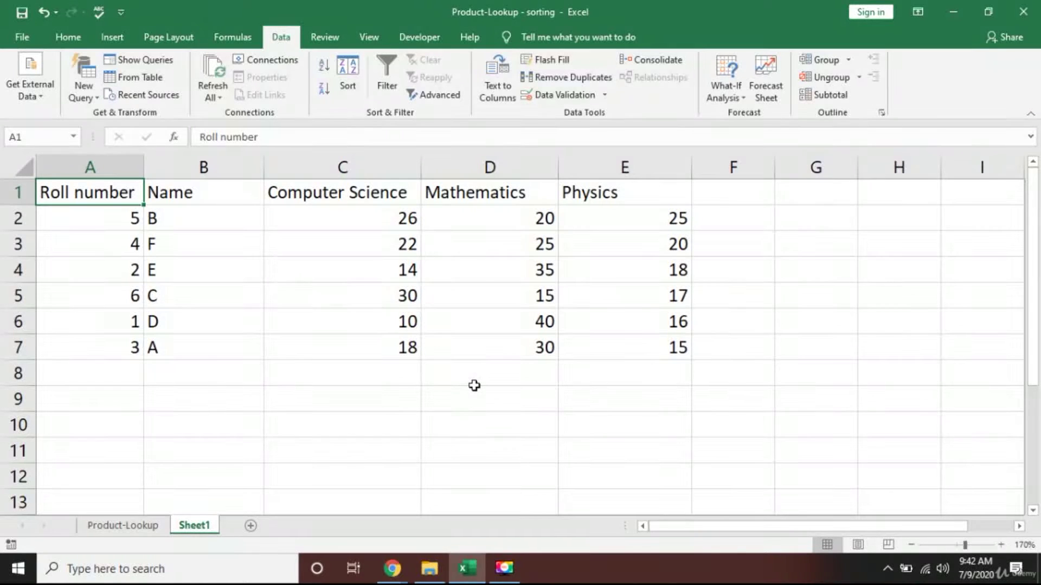
key(ctrl+shift+Down)
key(ctrl+shift+Right)
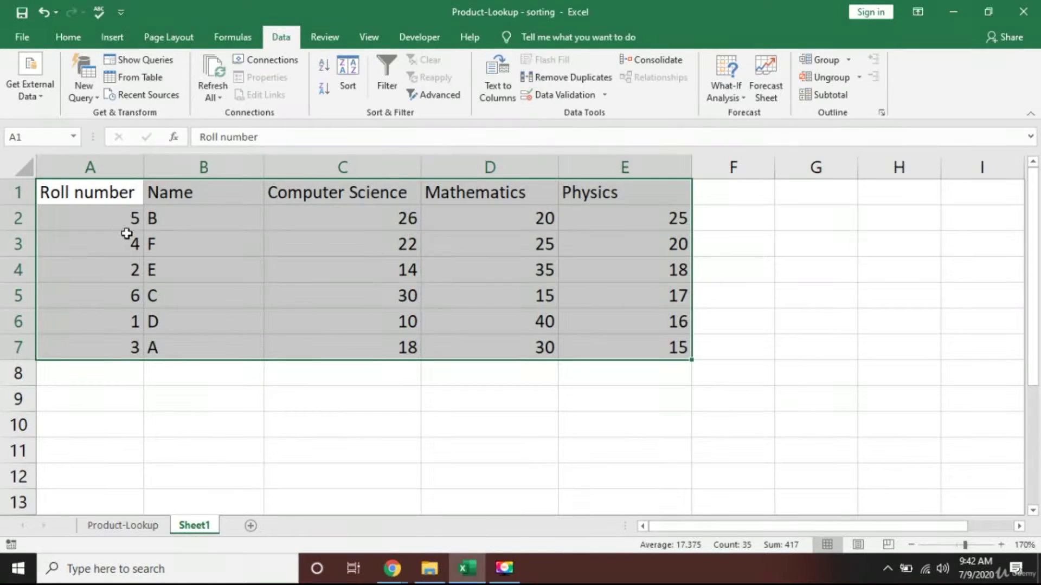
Step: Sort the rows by Roll number ascending, then descending from 6 down to 1
click(321, 66)
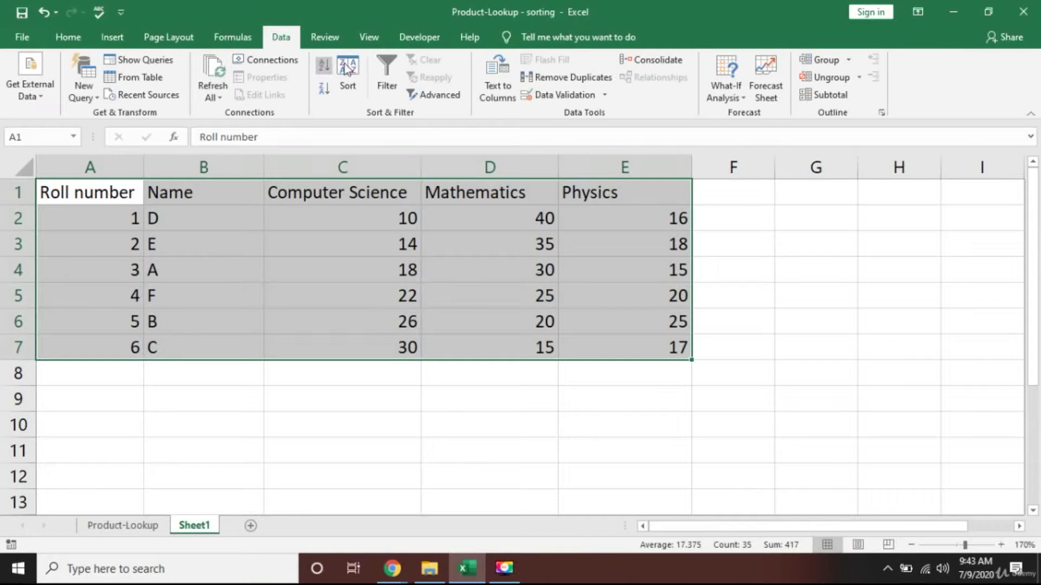
click(323, 90)
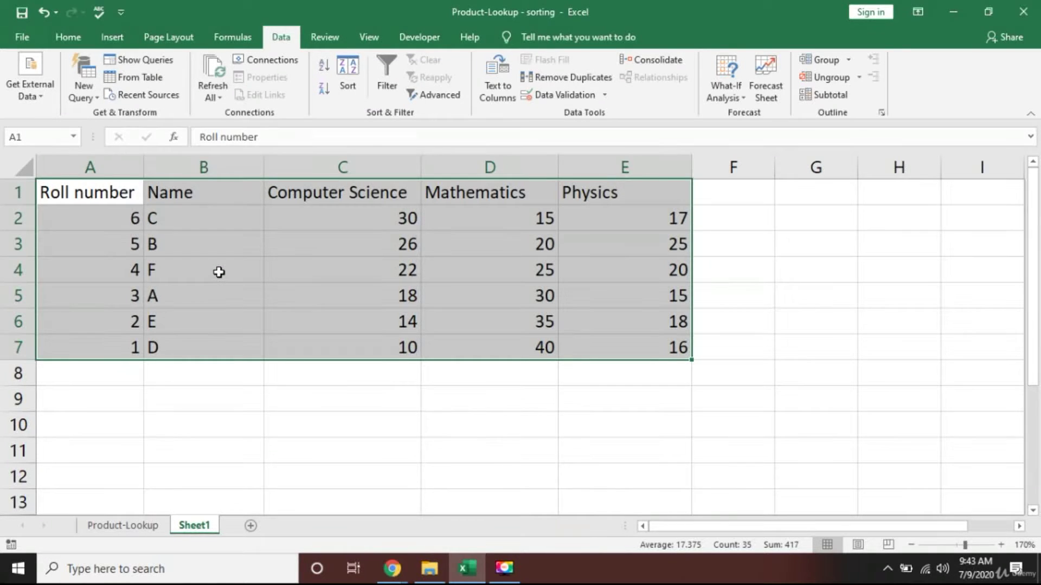
key(ctrl+Home)
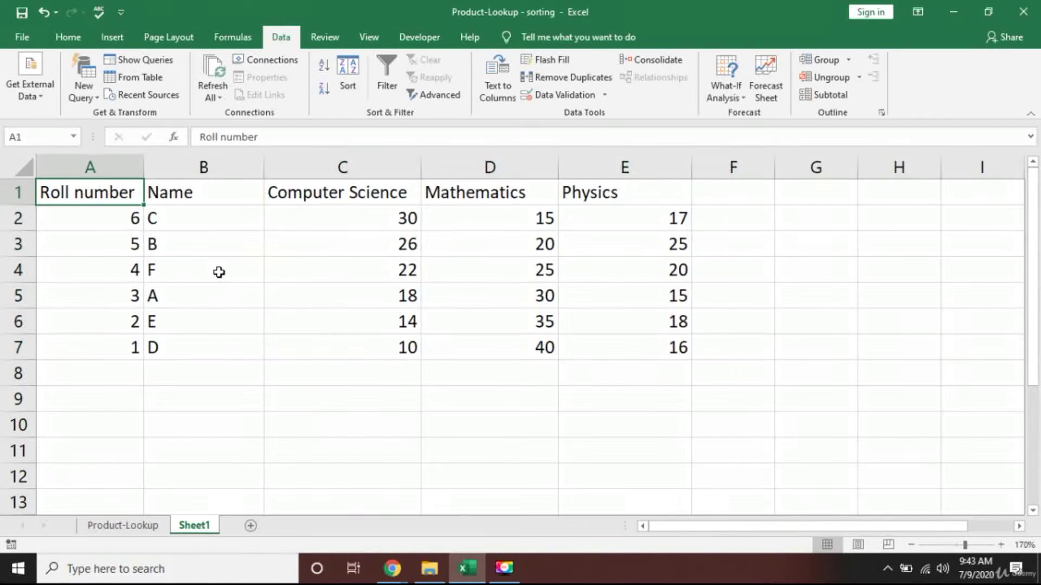
Step: Select A1:E7 and sort it by Name, A to Z, in the Sort dialog
key(Down)
key(Up)
key(ctrl+shift+Down)
key(ctrl+shift+Right)
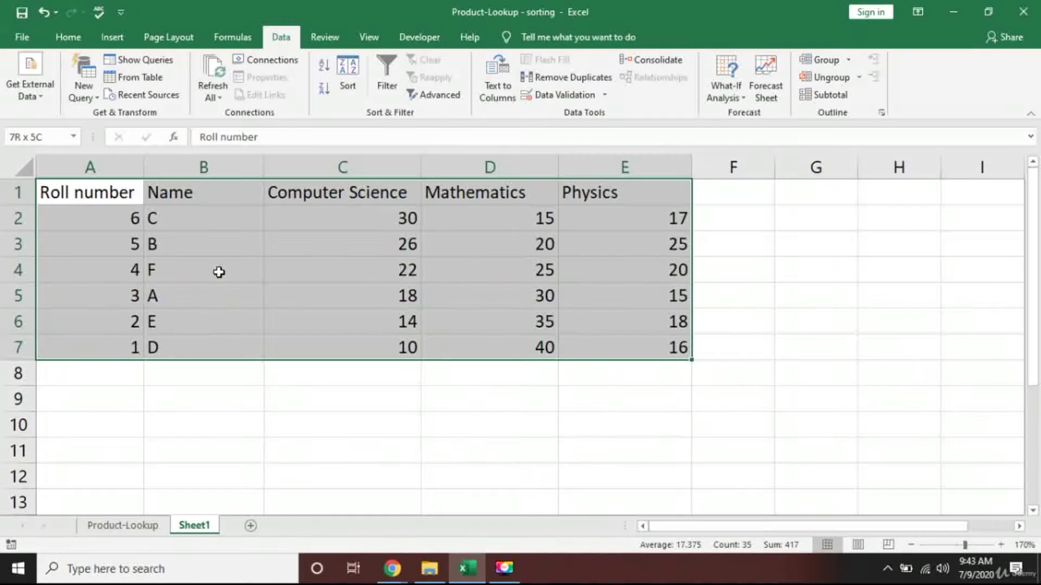
click(351, 77)
drag(404, 174, 540, 146)
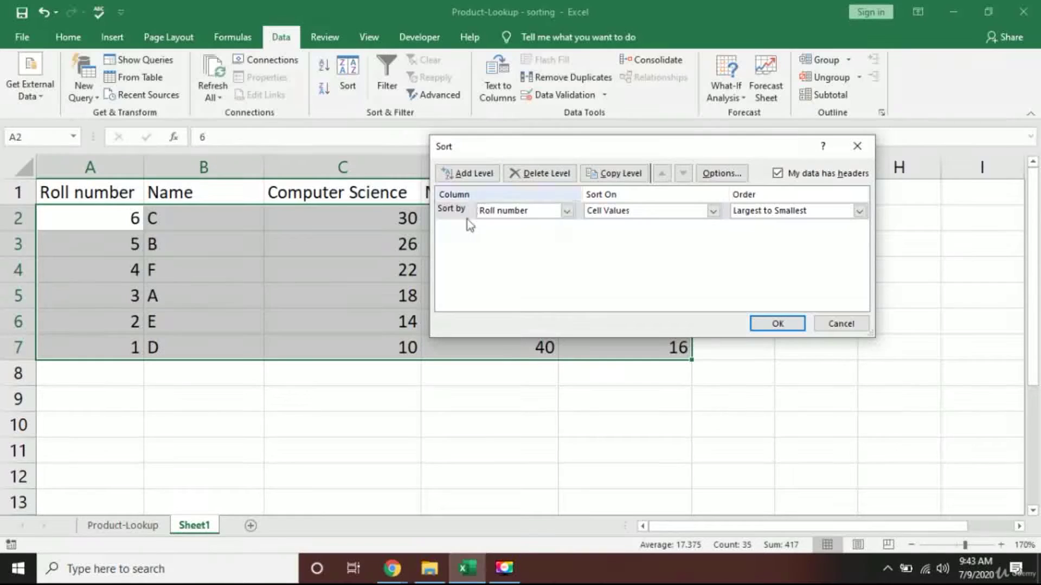
click(567, 211)
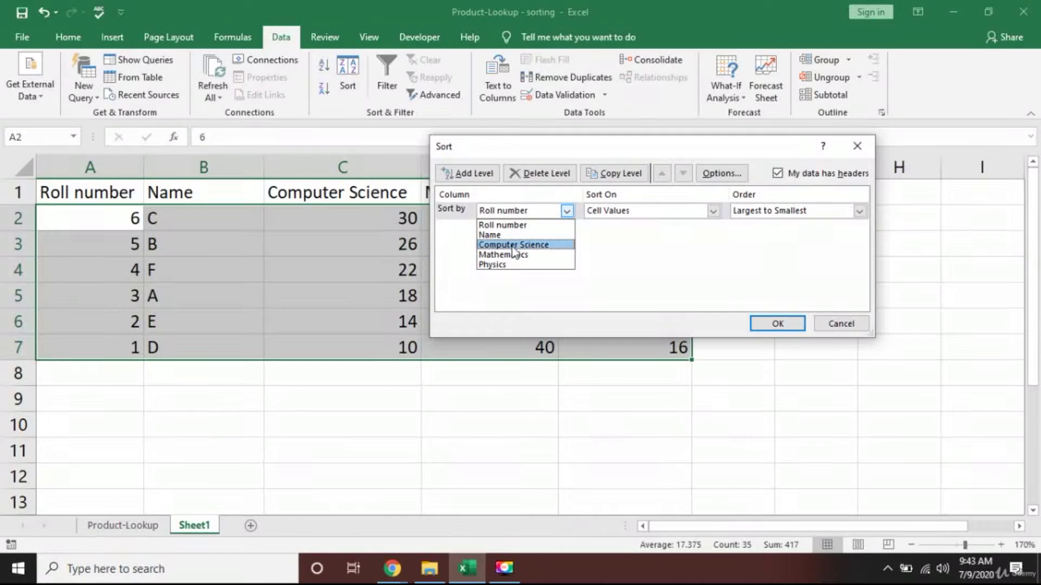
click(511, 236)
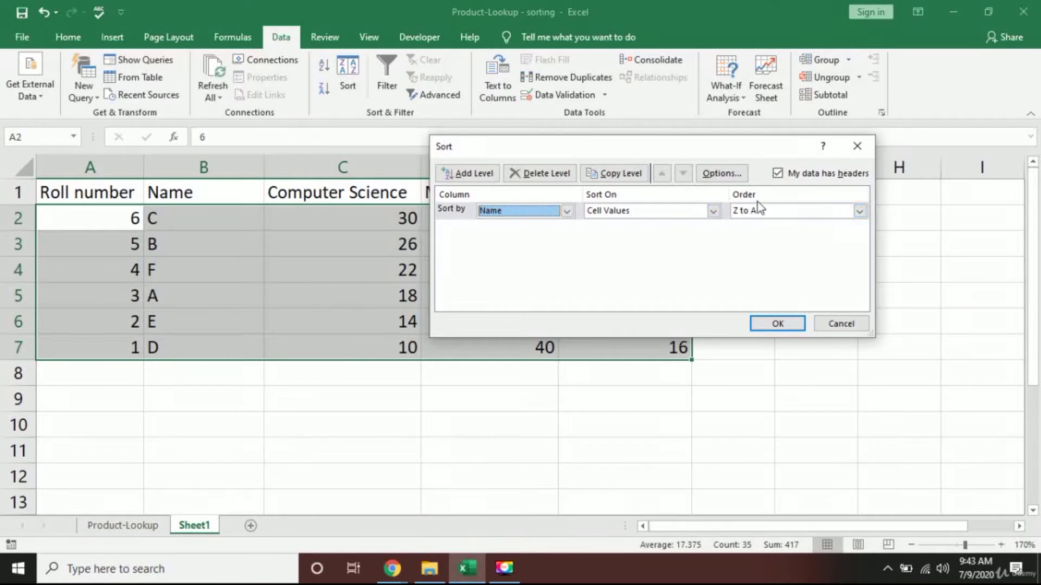
click(859, 212)
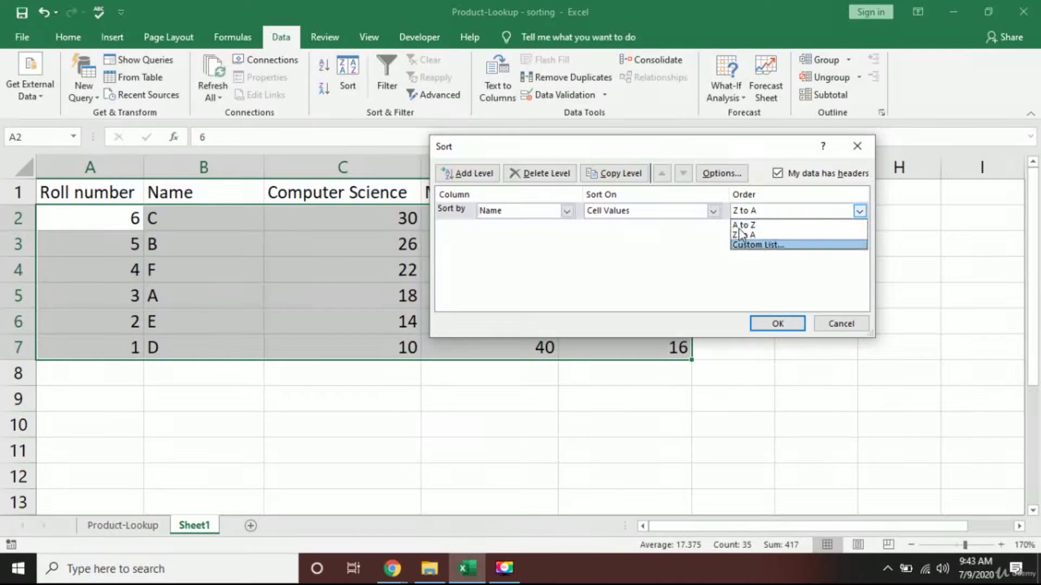
click(745, 222)
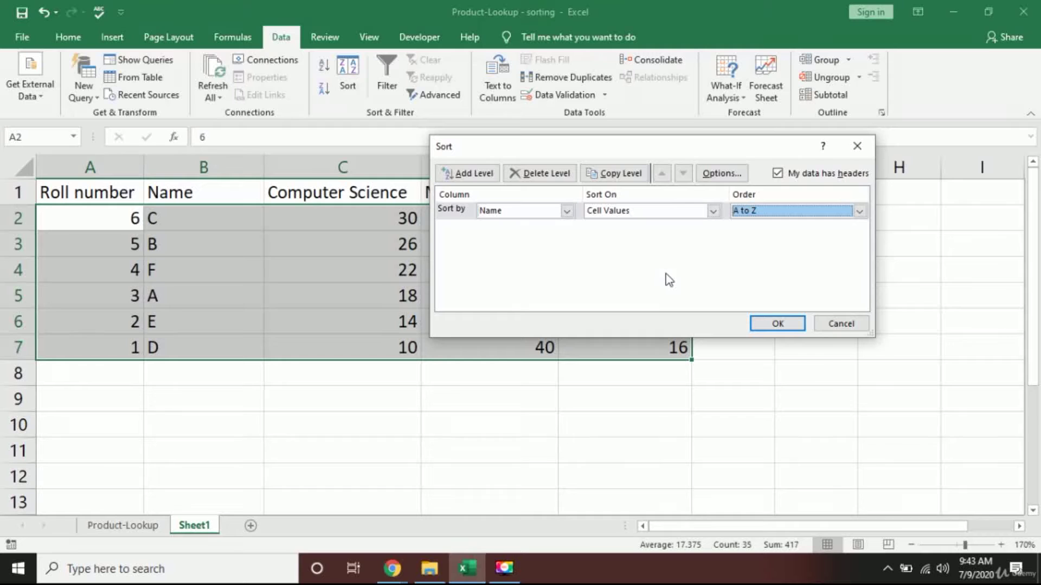
click(777, 324)
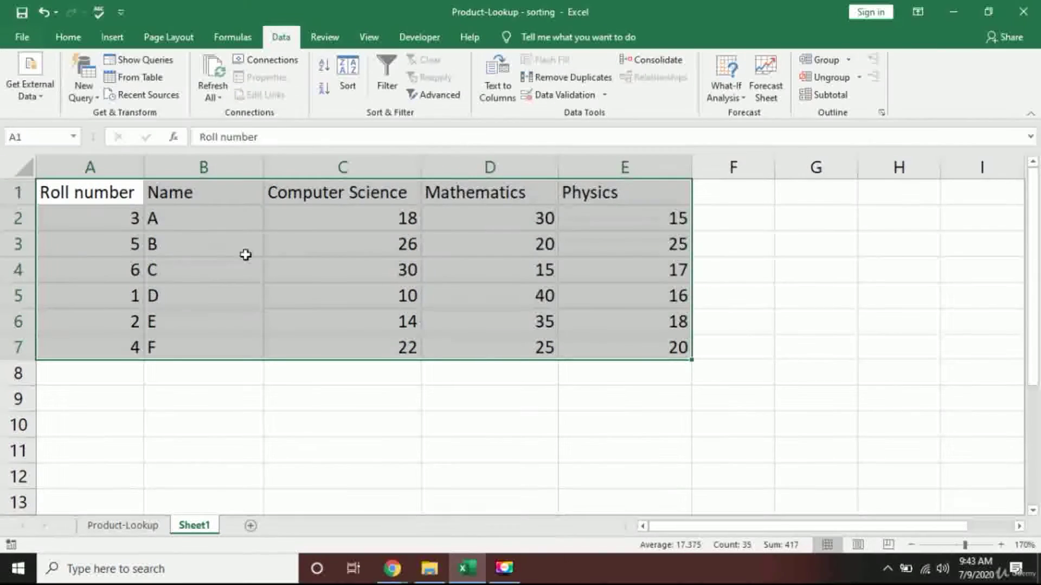
click(245, 254)
click(175, 214)
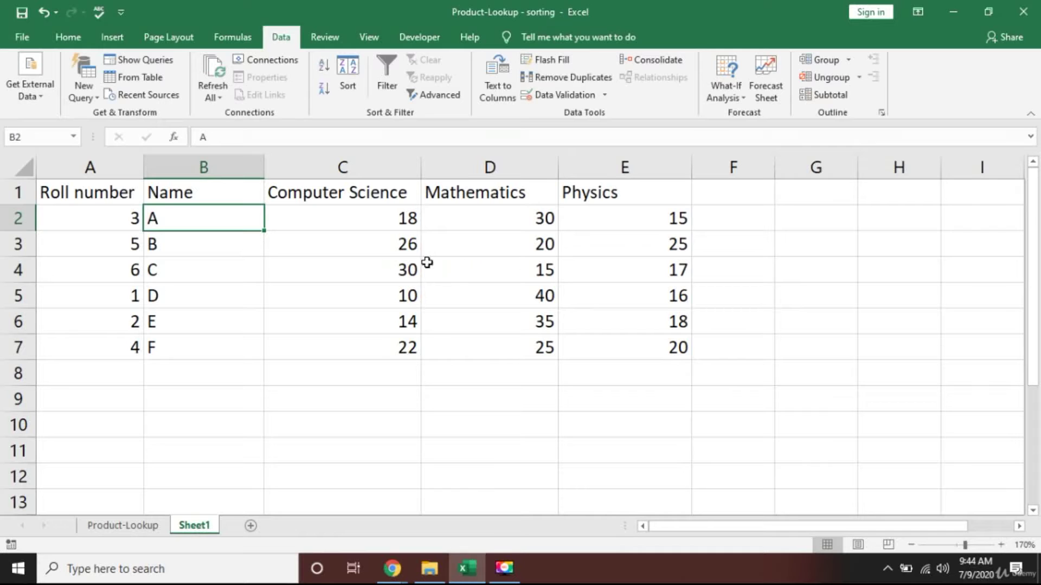
click(187, 195)
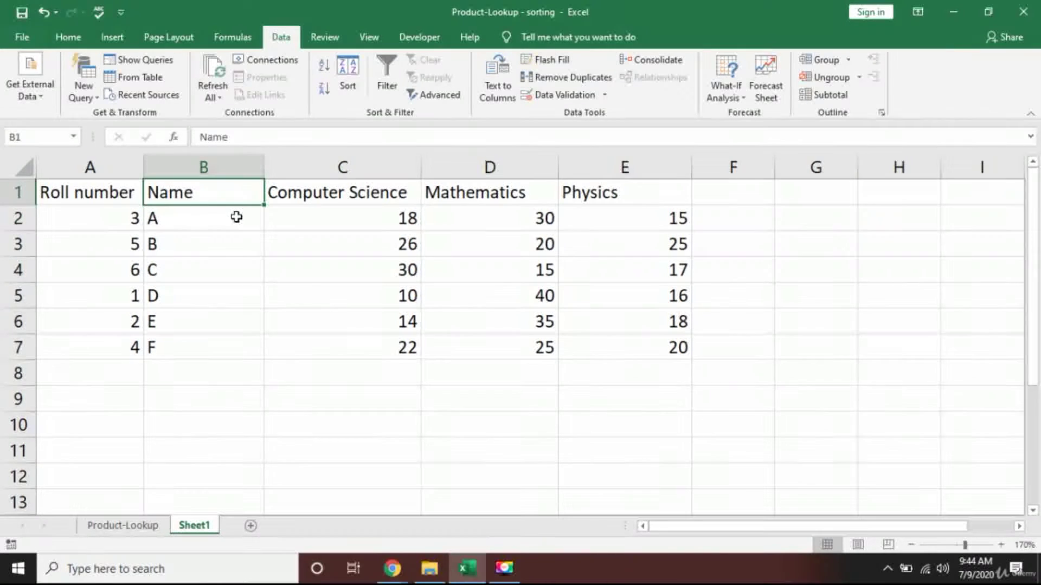
key(Left)
key(ctrl+shift+Right)
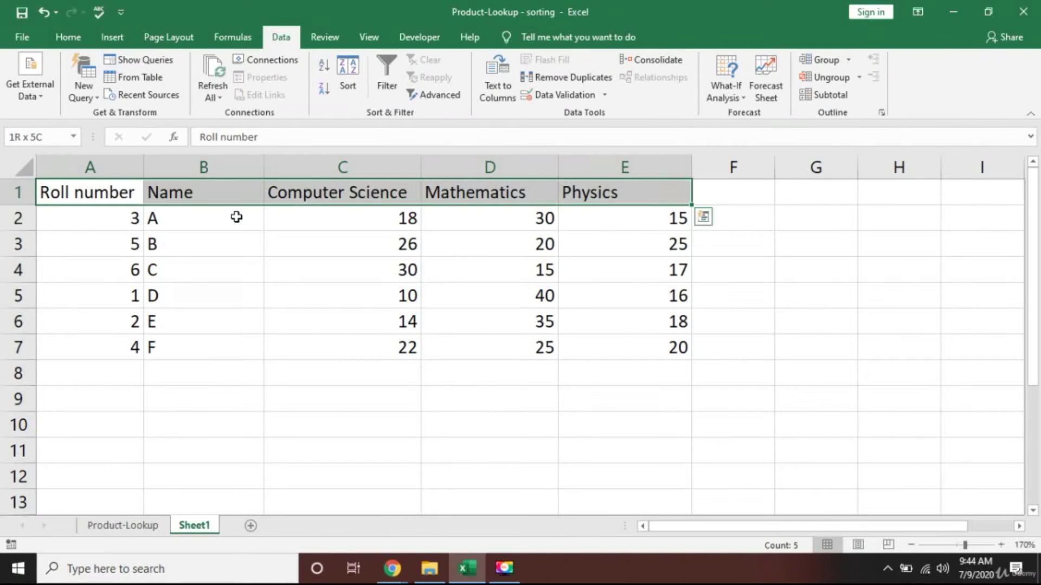
key(ctrl+shift+Down)
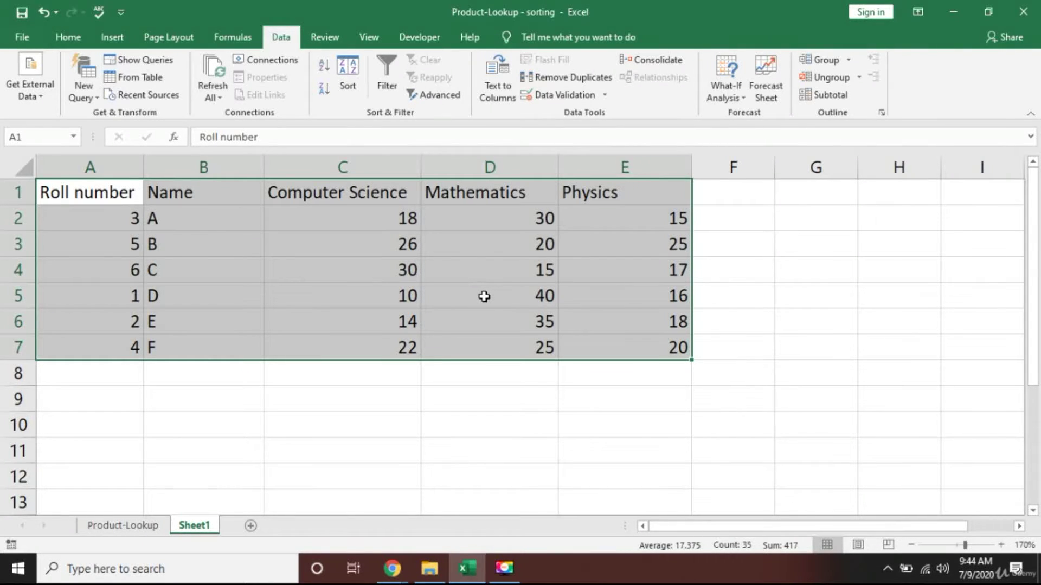
Step: Sort the student rows by Mathematics, Largest to Smallest
click(348, 82)
click(568, 211)
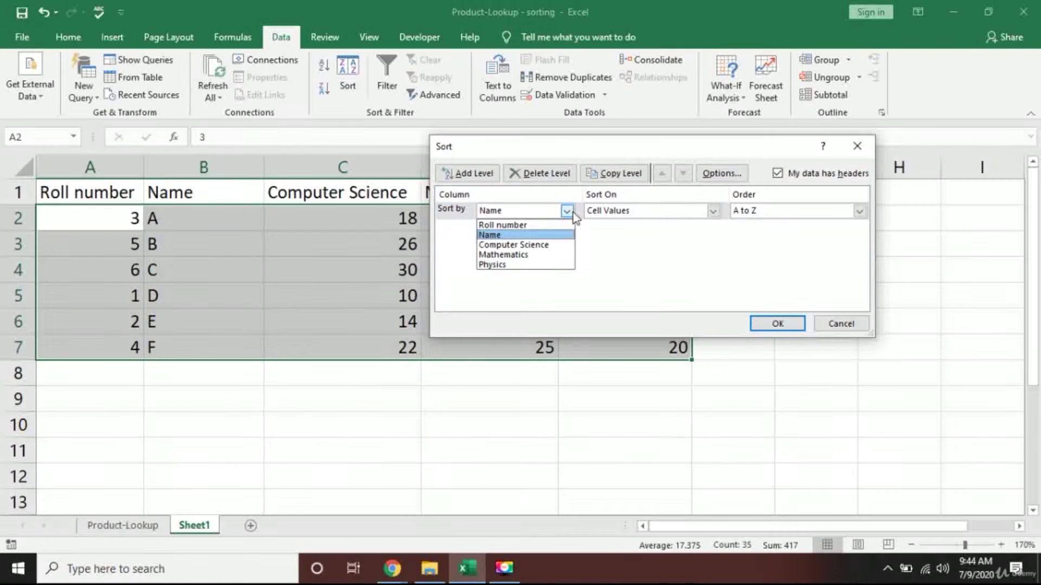
click(522, 255)
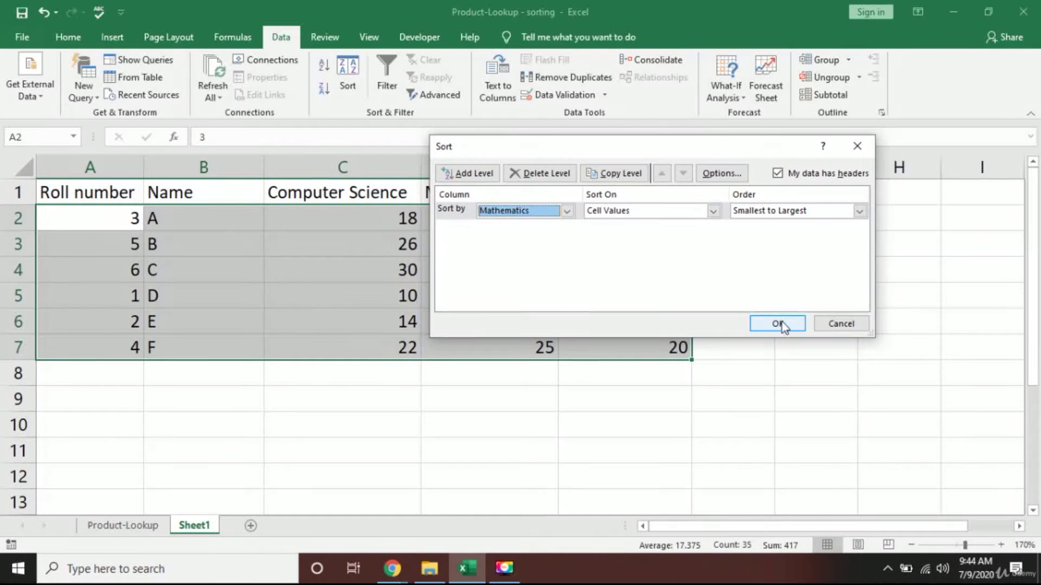
click(859, 211)
click(771, 235)
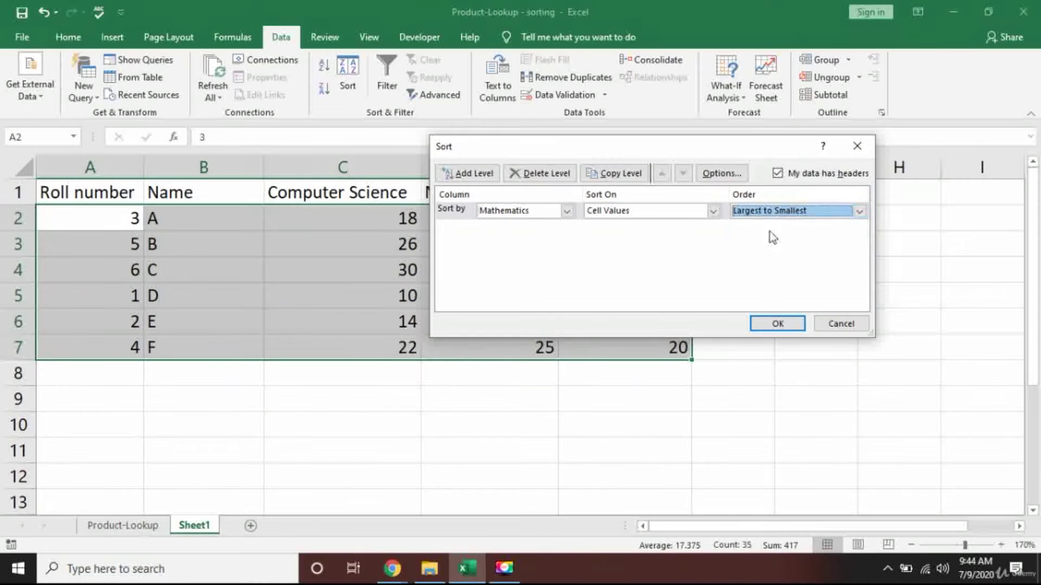
click(784, 324)
Step: Verify the Mathematics marks run 40, 35, 30, 25, then switch to the Product-Lookup sheet
click(542, 270)
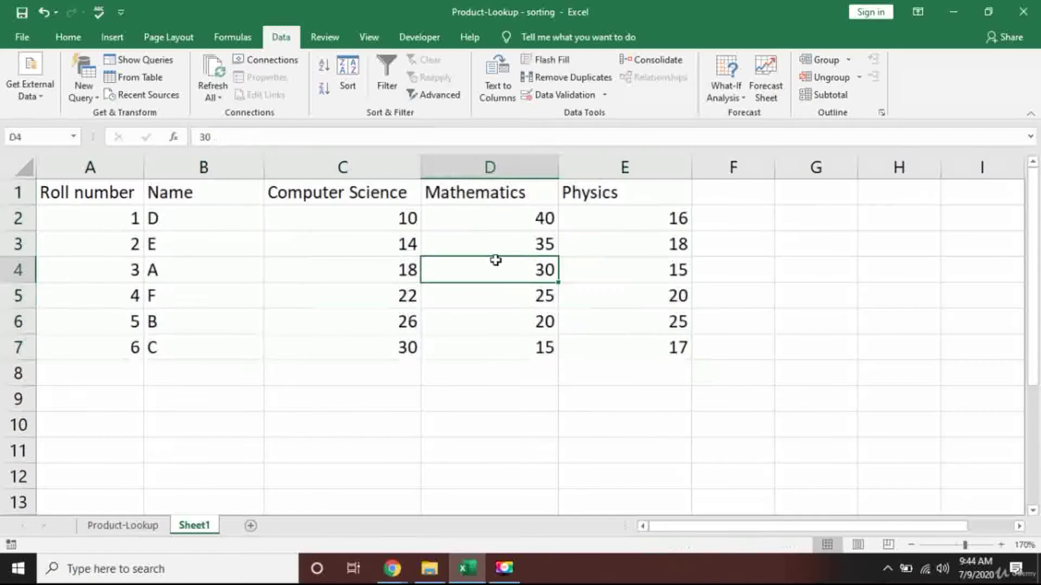
click(514, 244)
click(507, 222)
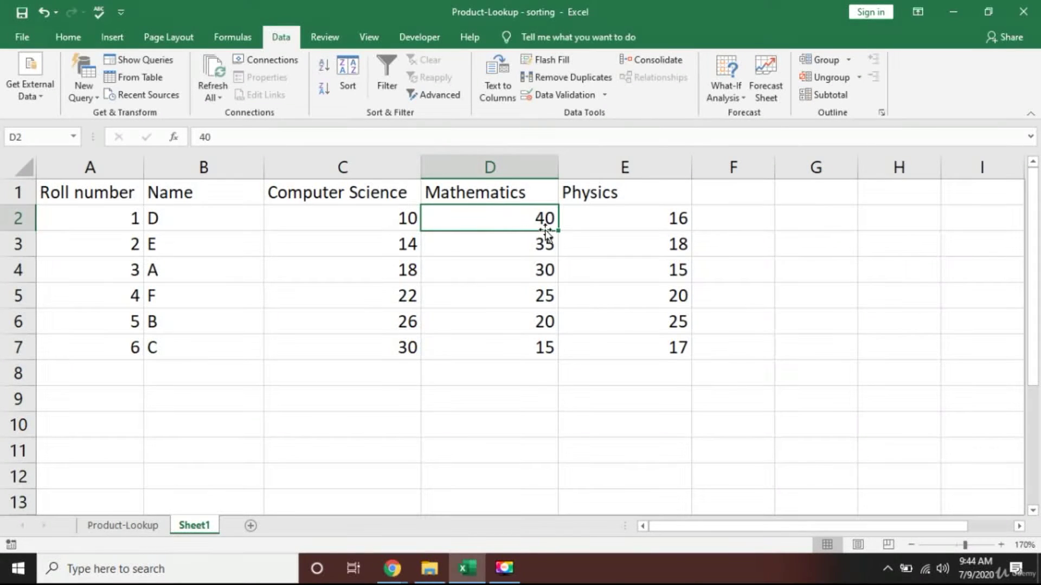
click(529, 241)
click(526, 274)
click(523, 297)
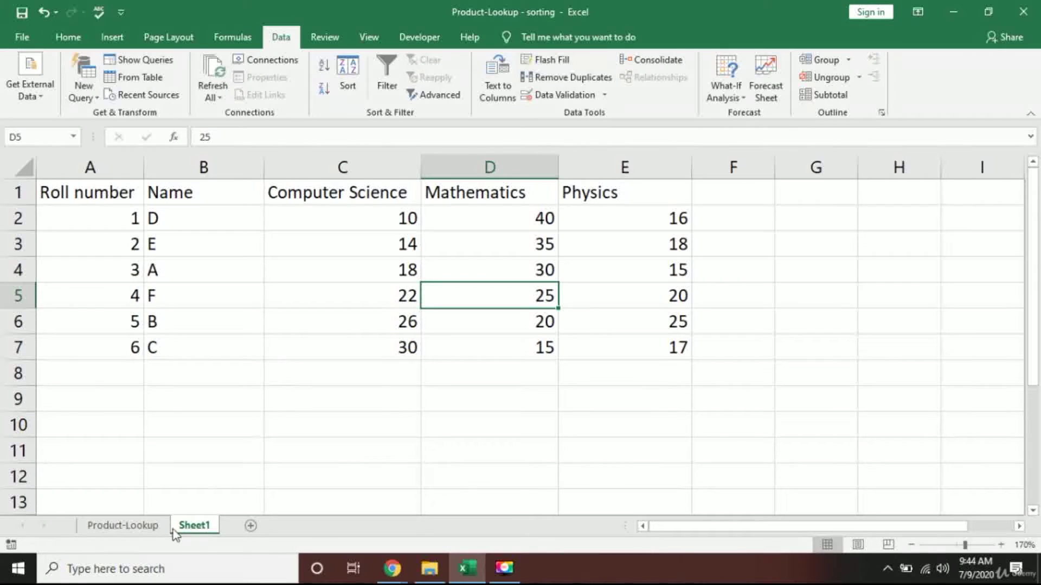
click(139, 532)
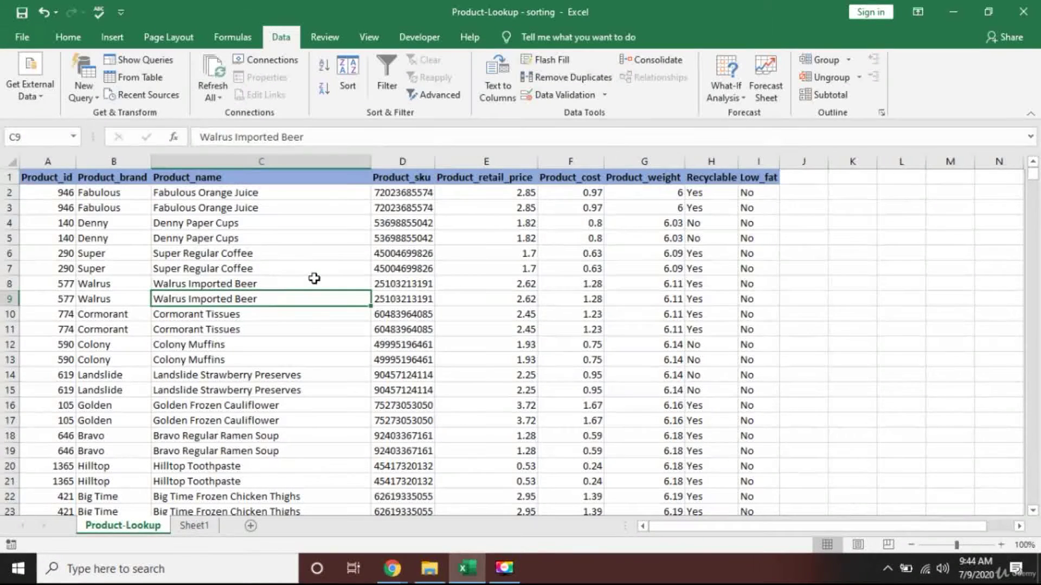
Step: Select the whole Product-Lookup table starting from the Product_id header
key(Left)
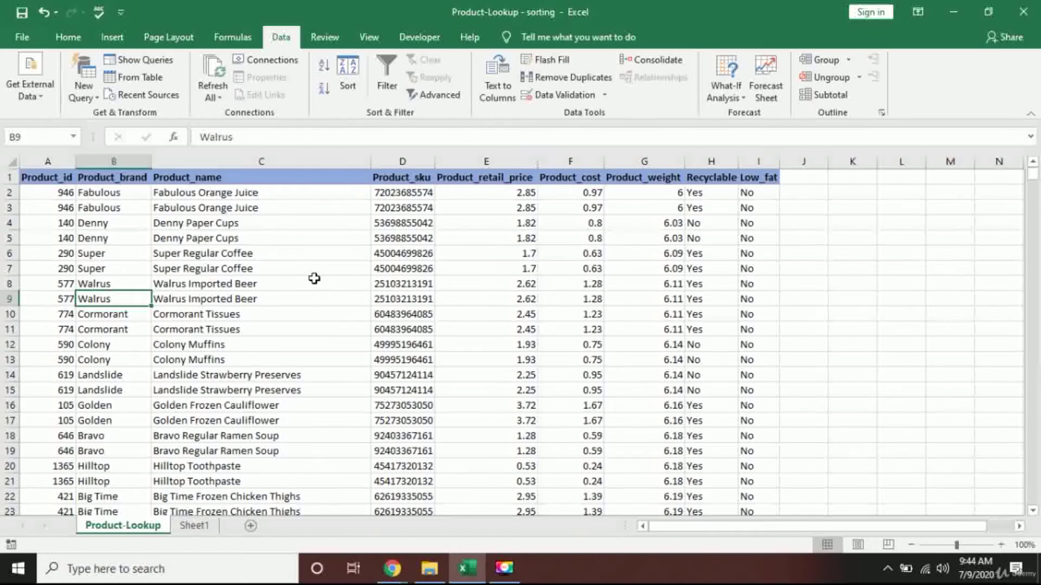
key(Left)
key(ctrl+Down)
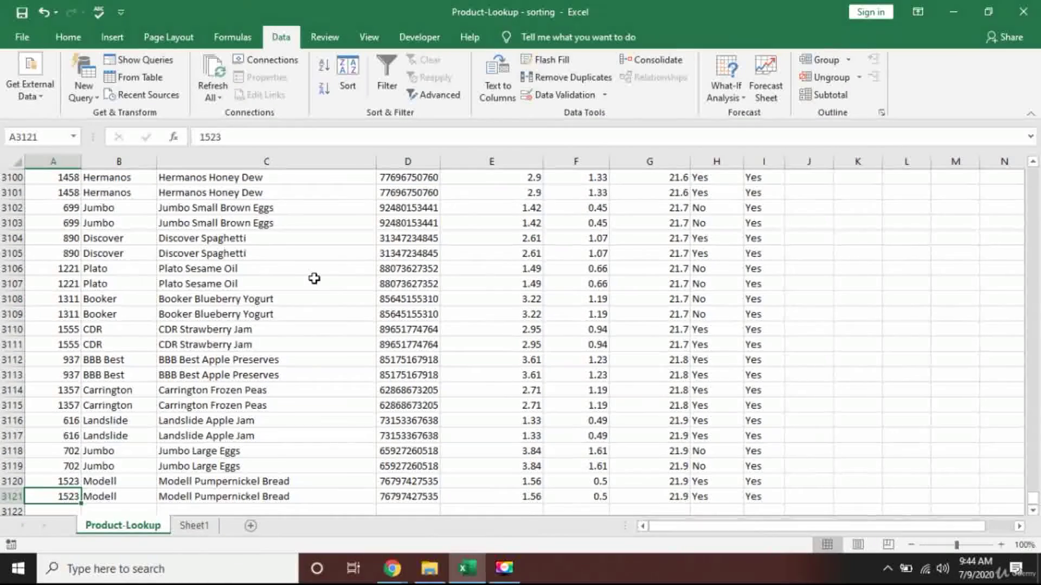
key(ctrl+Up)
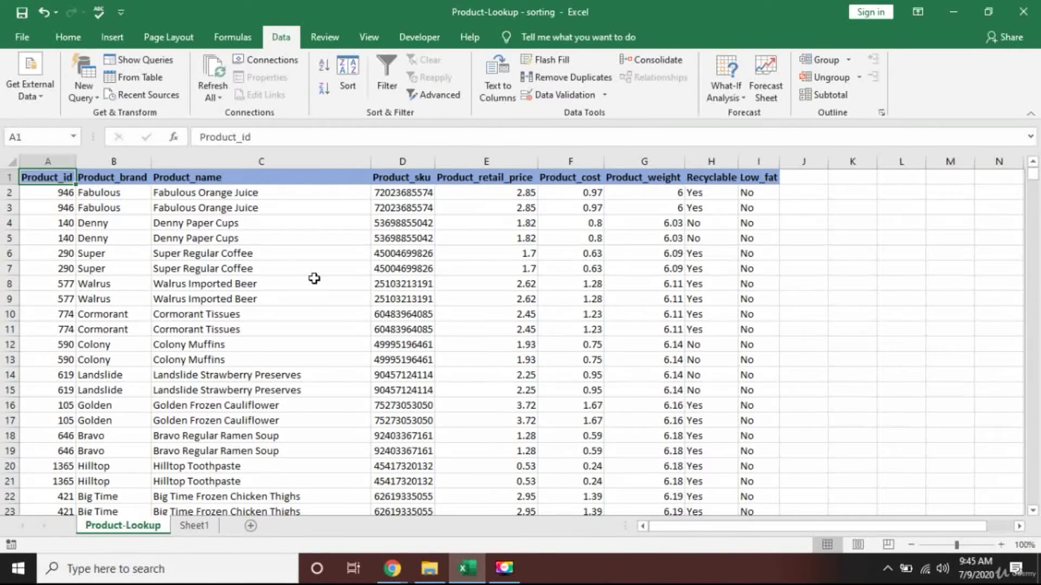
key(ctrl+shift+Right)
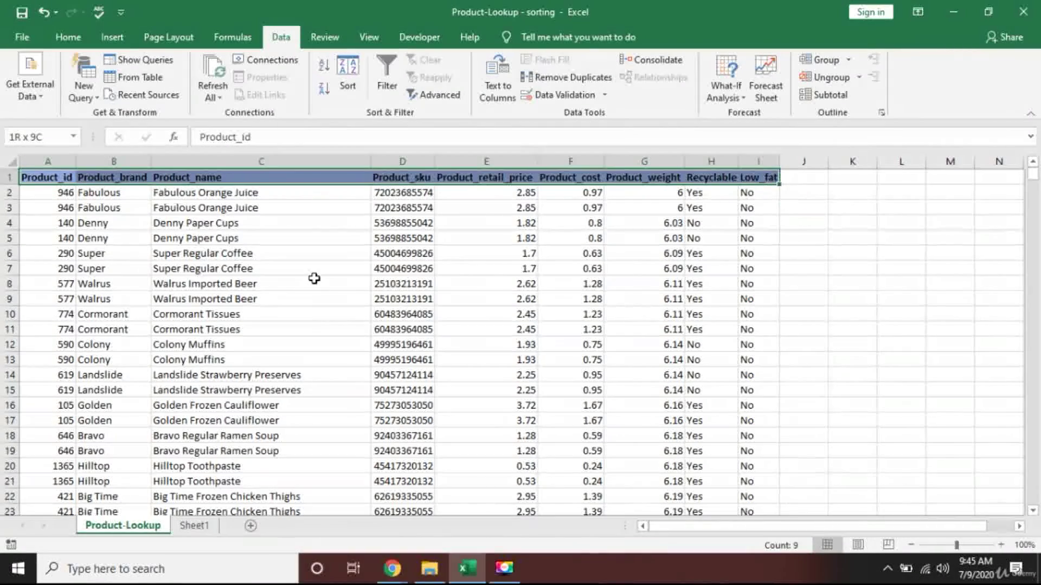
key(ctrl+shift+Down)
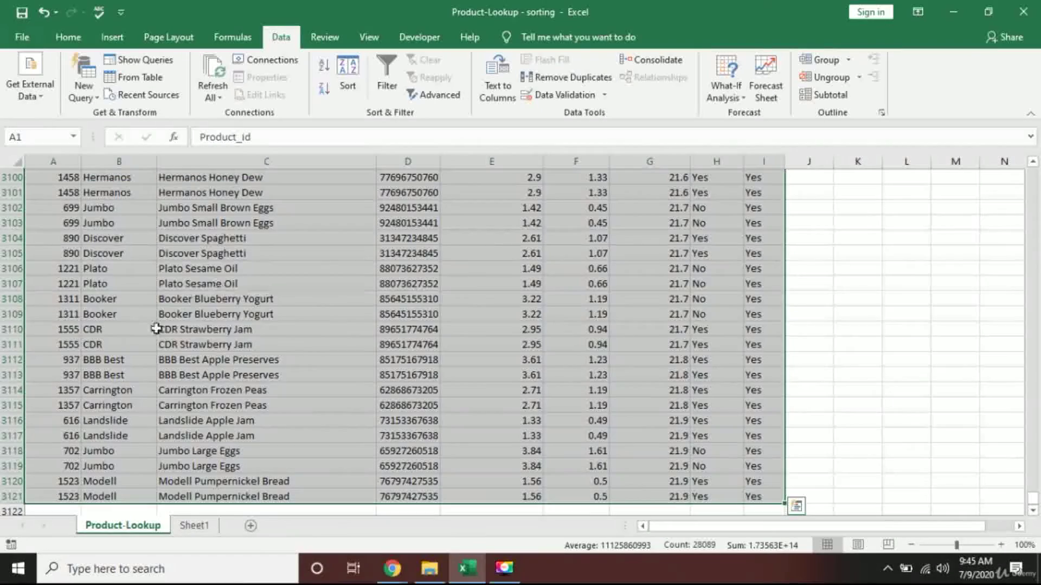
Step: Replace the old Low_fat and Product_weight sort levels with a single Product_id level and apply it
click(346, 84)
click(453, 225)
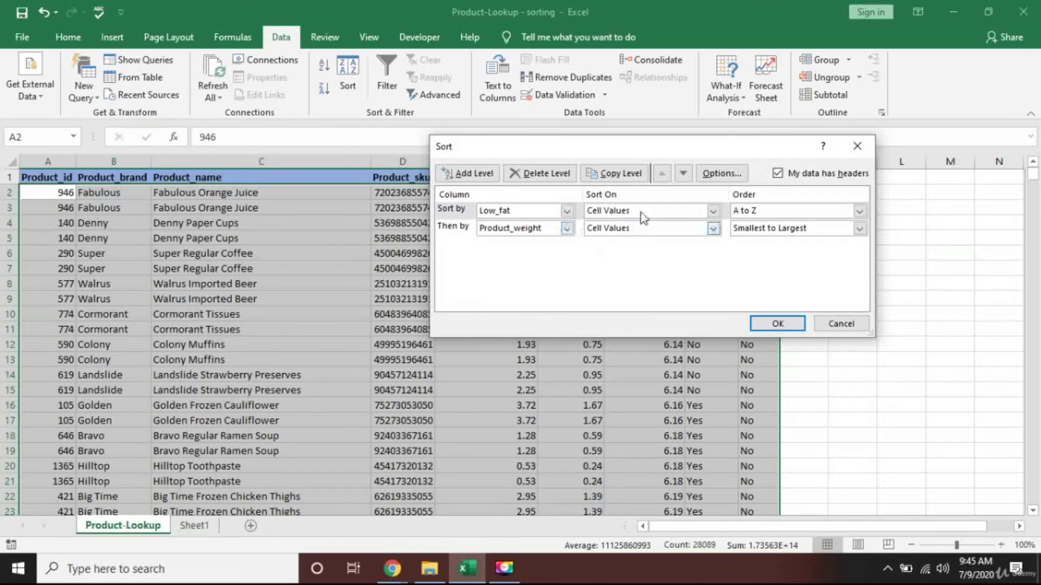
click(545, 173)
click(548, 174)
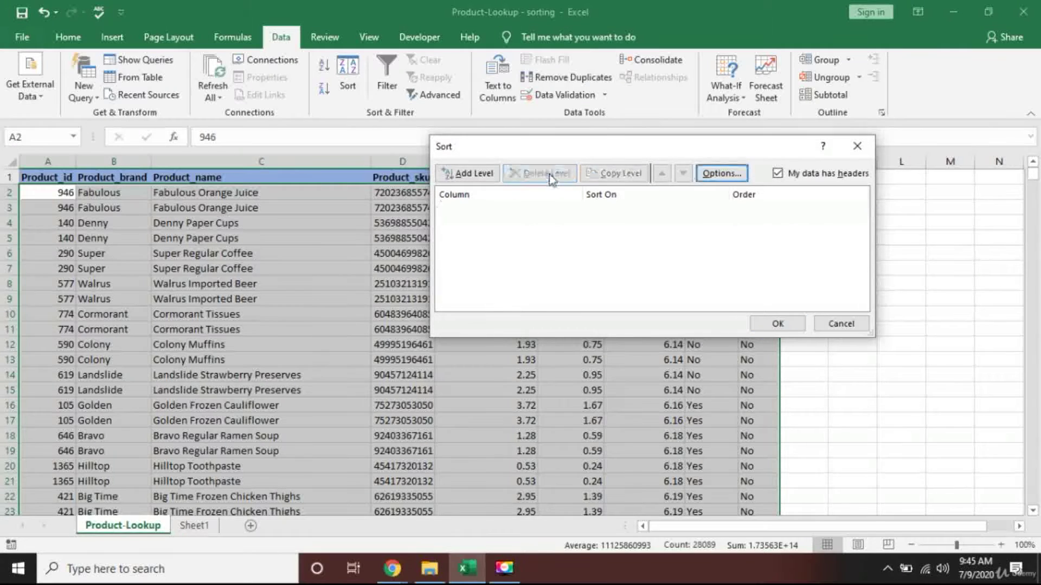
click(472, 174)
click(566, 210)
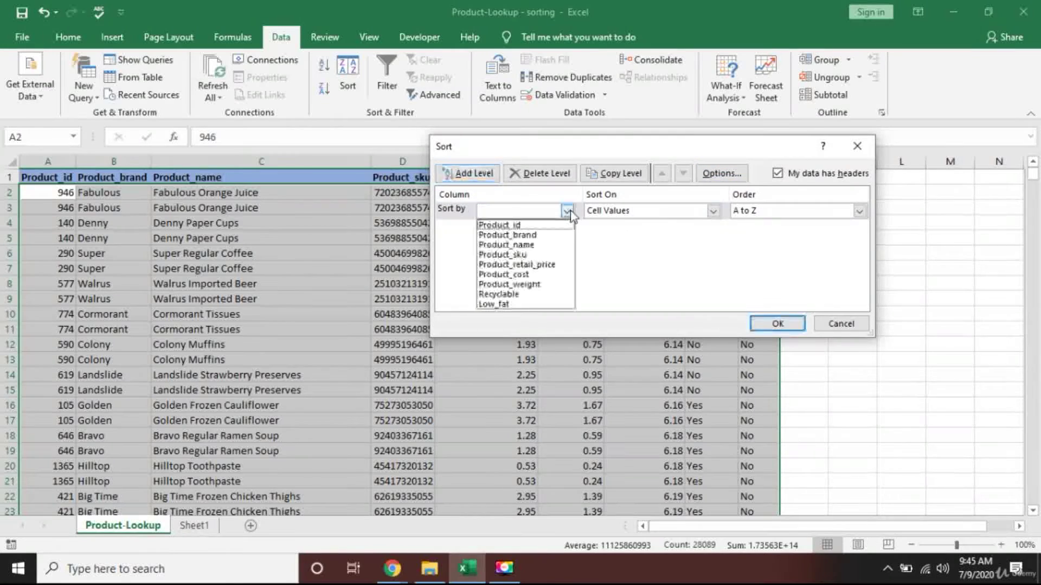
click(536, 224)
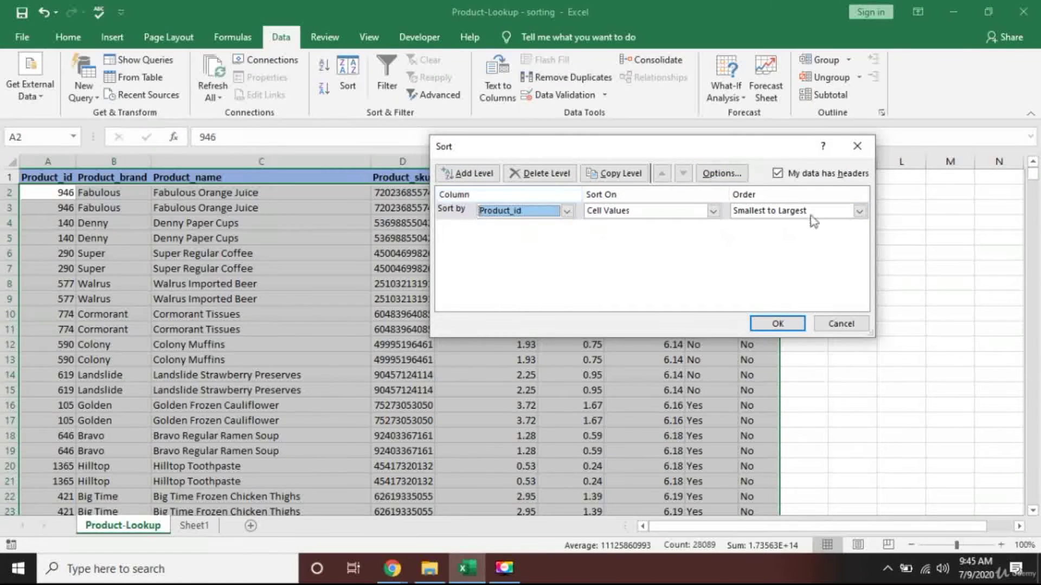
click(778, 324)
click(155, 230)
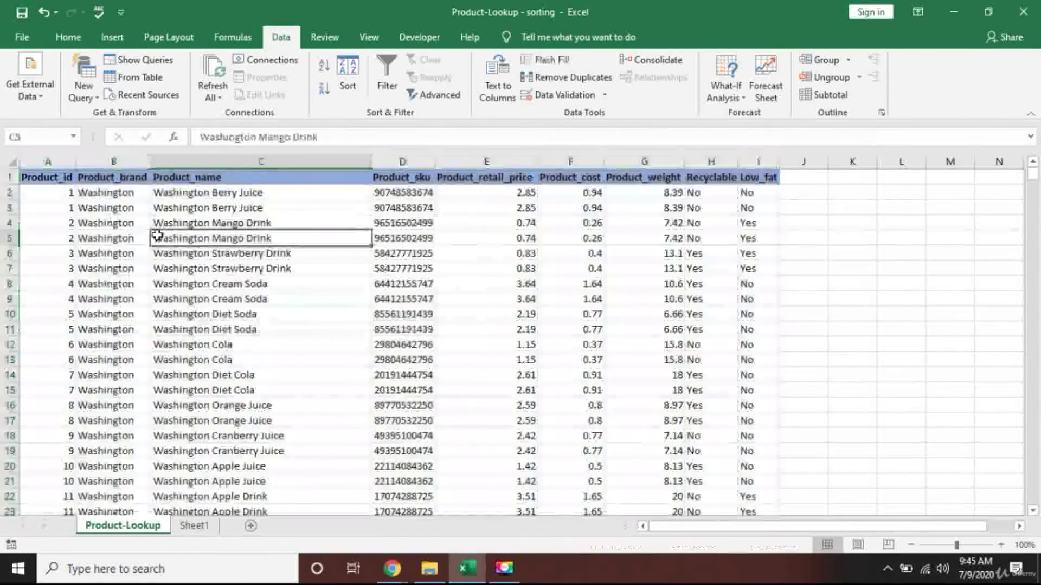
click(57, 208)
click(64, 178)
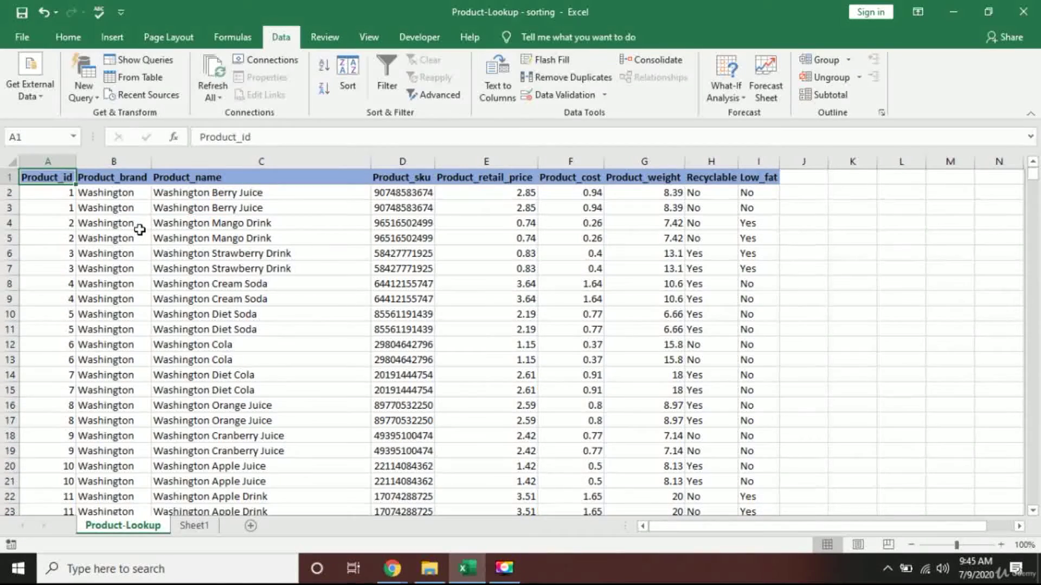
key(Down)
key(Down)
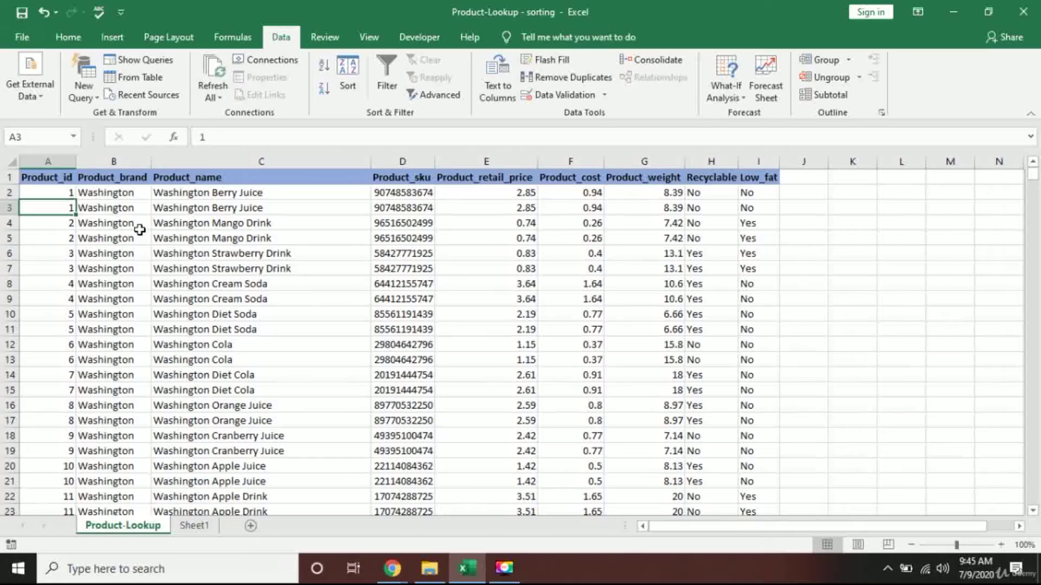
key(Down)
key(Down)
key(Down)
key(Down)
key(Down)
key(Down)
key(Down)
key(Down)
key(Down)
key(Down)
key(Down)
key(Down)
key(Down)
key(Down)
key(Down)
key(Down)
key(Down)
key(Down)
key(Down)
key(Down)
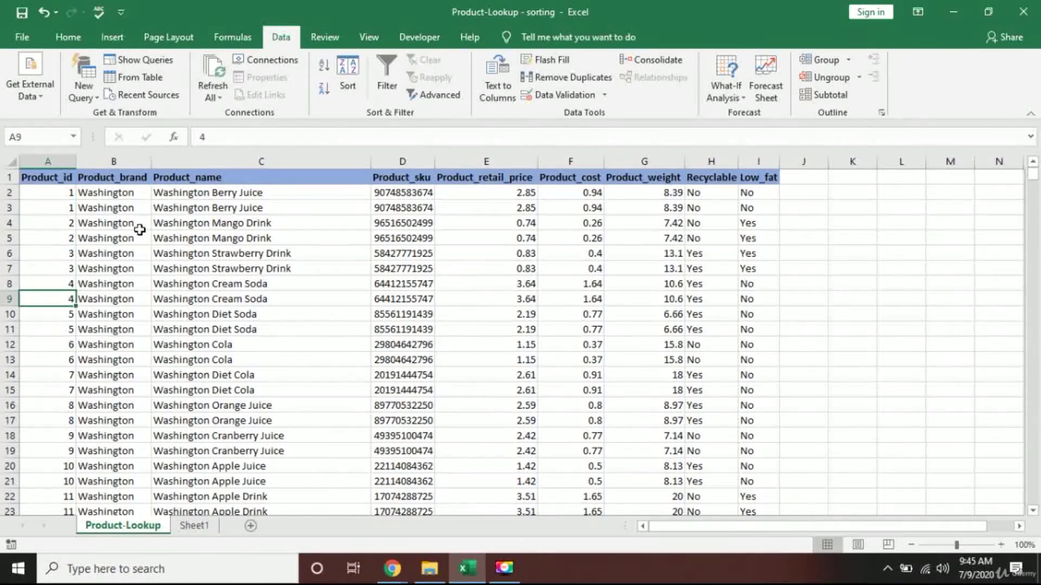
key(Down)
key(Down)
key(Down)
key(Down)
key(Down)
key(Down)
key(Down)
key(Down)
key(Down)
key(Down)
key(Down)
key(Down)
key(Down)
key(Down)
key(Down)
key(Down)
key(Down)
key(Down)
key(Down)
key(Down)
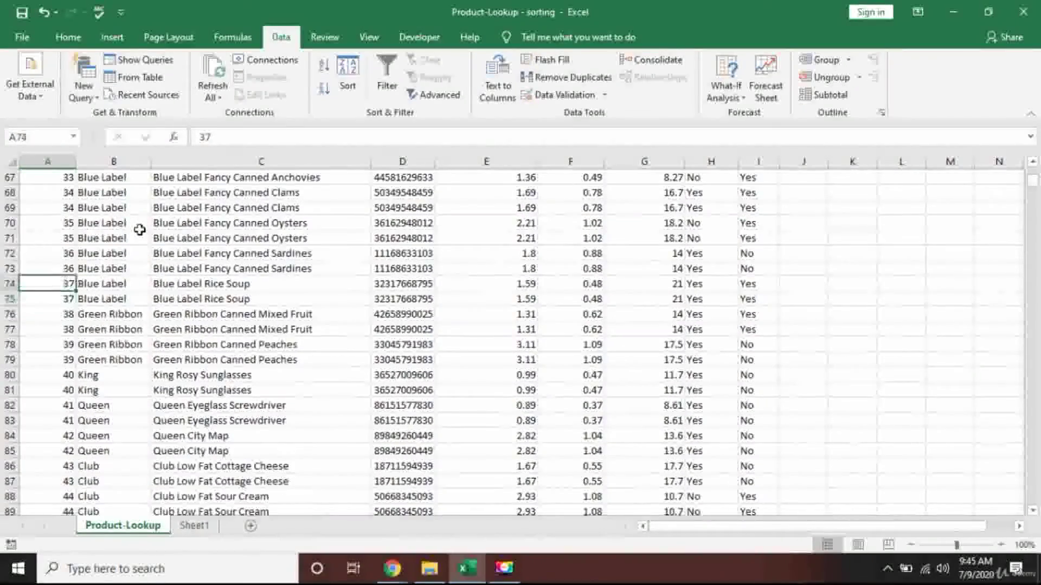
key(ctrl+Up)
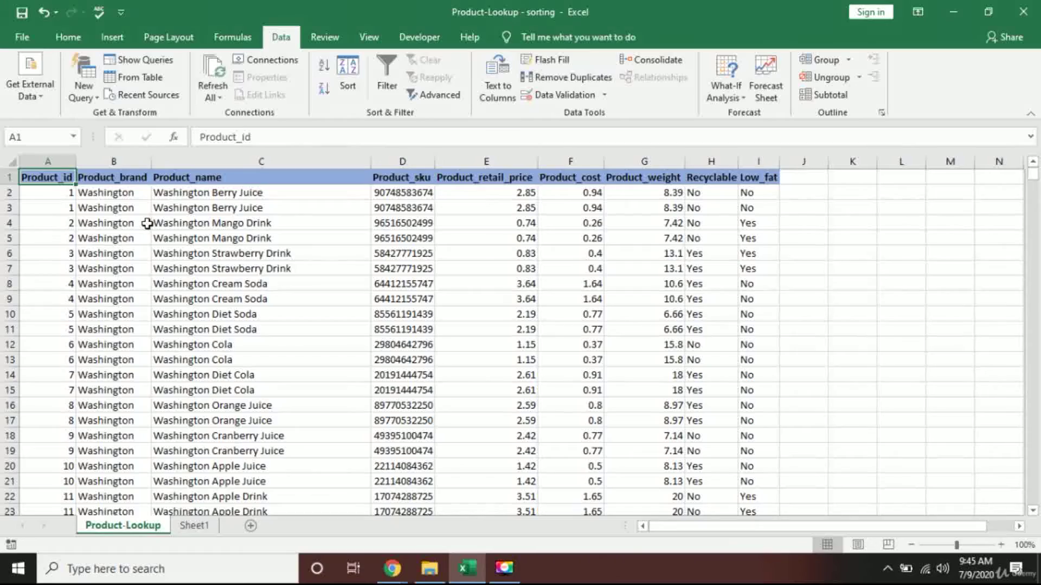
key(ctrl+shift+Right)
Step: Select down to the last data row and sort the table by Product_brand, A to Z
key(ctrl+shift+Down)
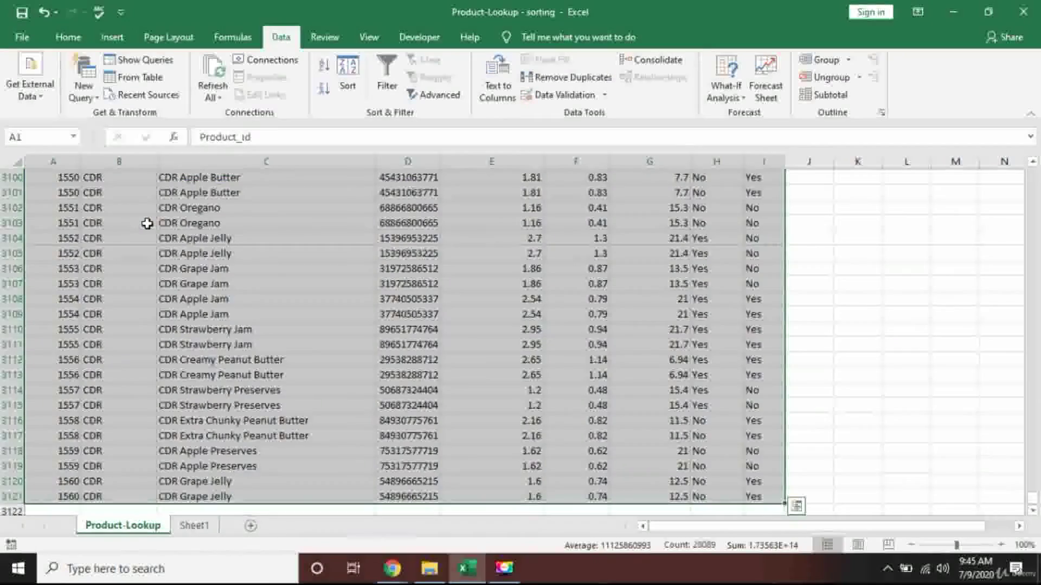
click(359, 70)
click(566, 211)
click(535, 239)
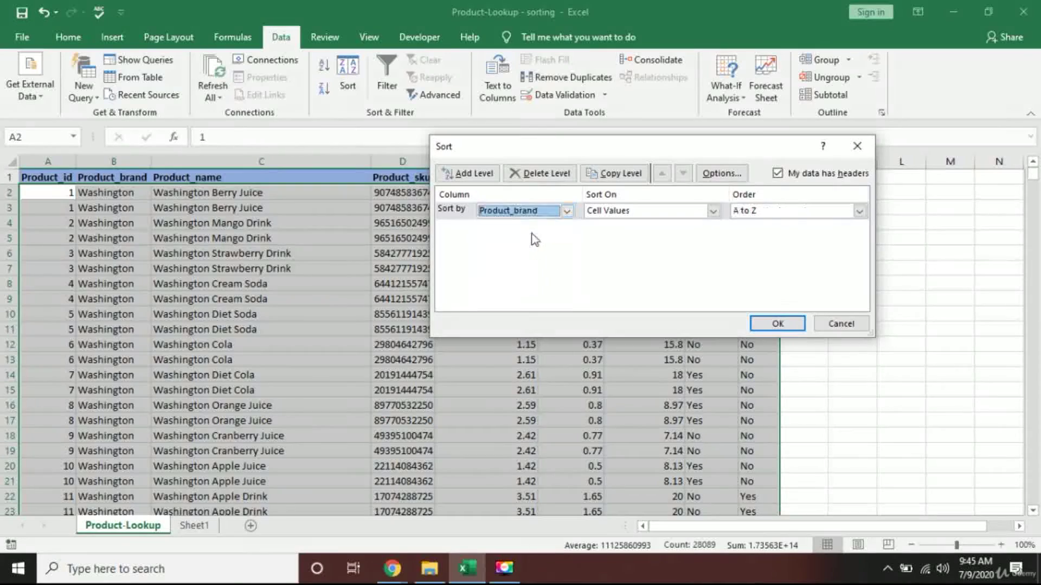
click(778, 324)
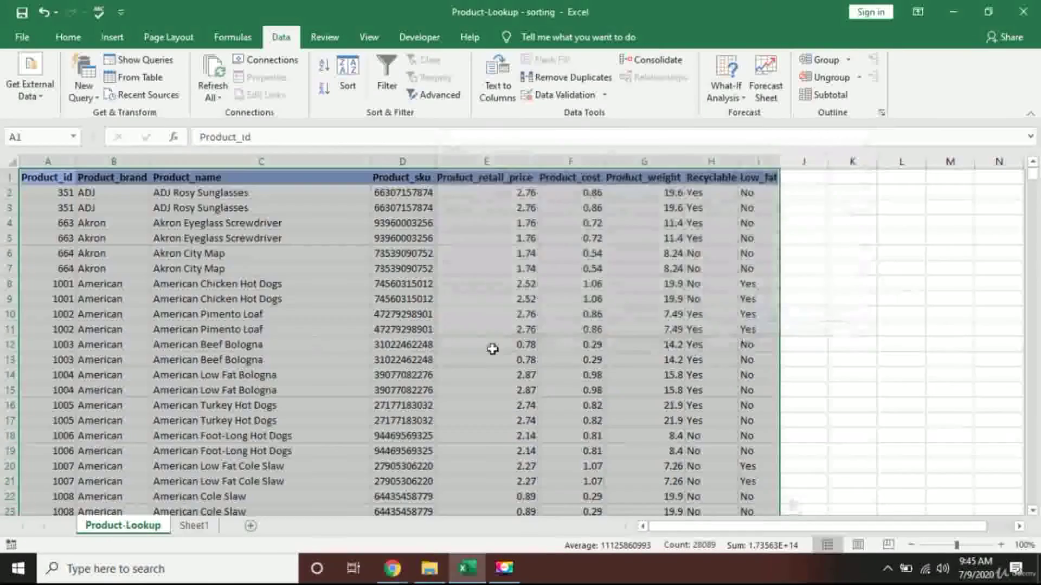
Step: Scroll through the sorted product list to review the brand order
click(243, 328)
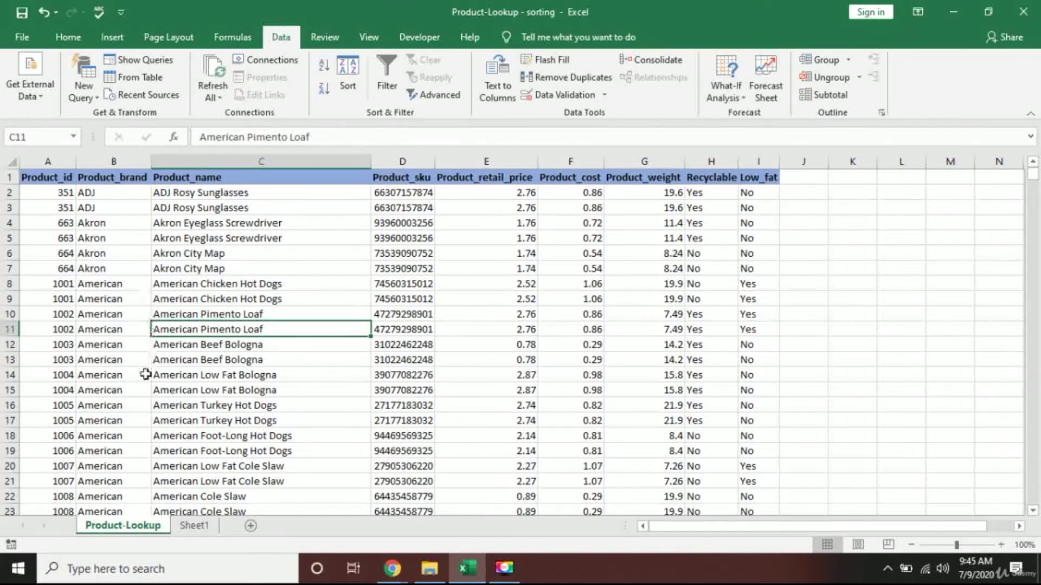
scroll(120, 350, down, 4)
scroll(119, 351, down, 6)
scroll(117, 339, up, 10)
scroll(119, 369, down, 2)
scroll(123, 390, up, 2)
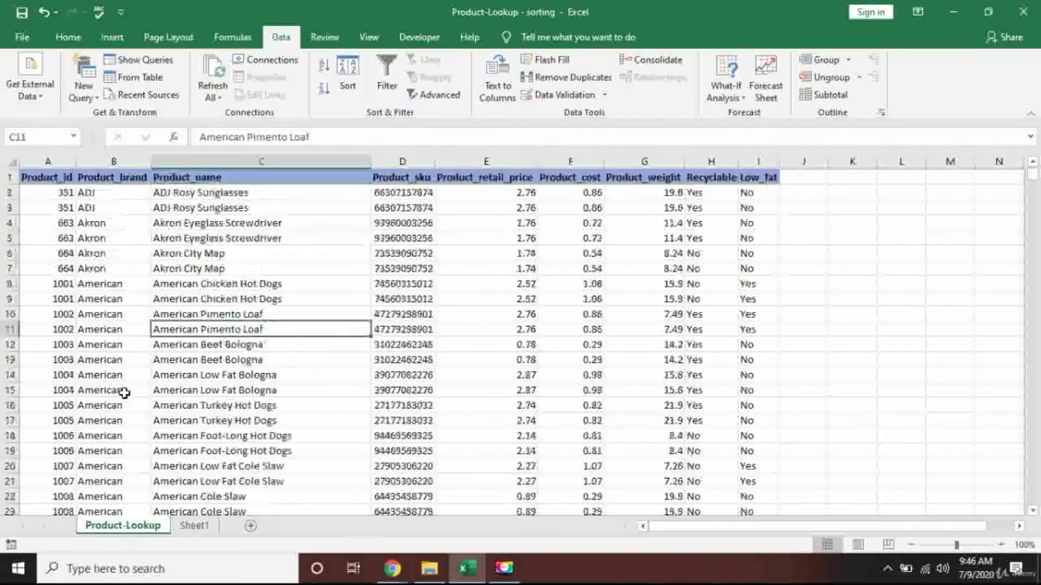
Step: Select the product table from the Product_id header down to row 3121
click(49, 183)
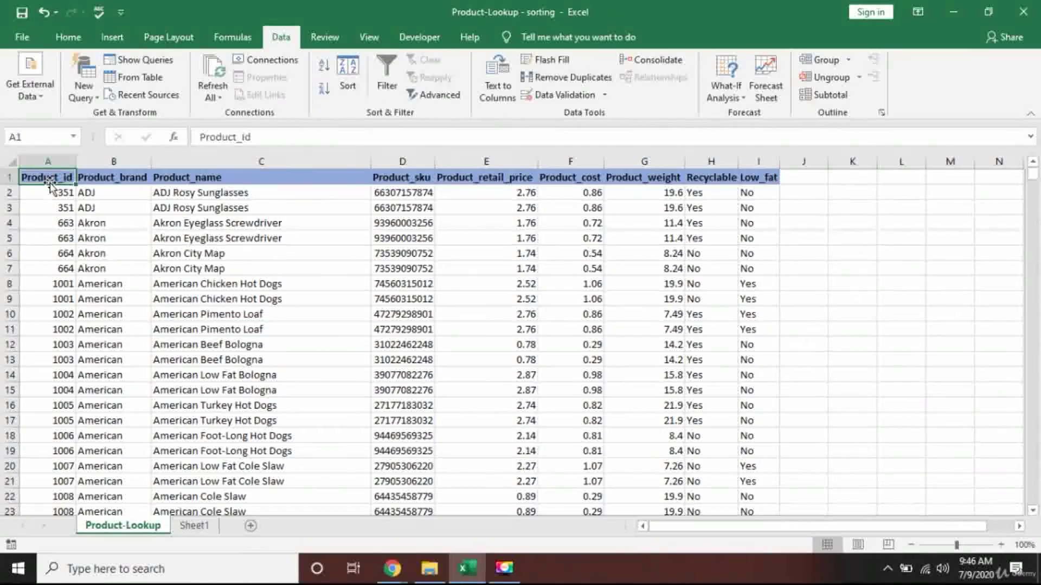
key(ctrl+shift+Down)
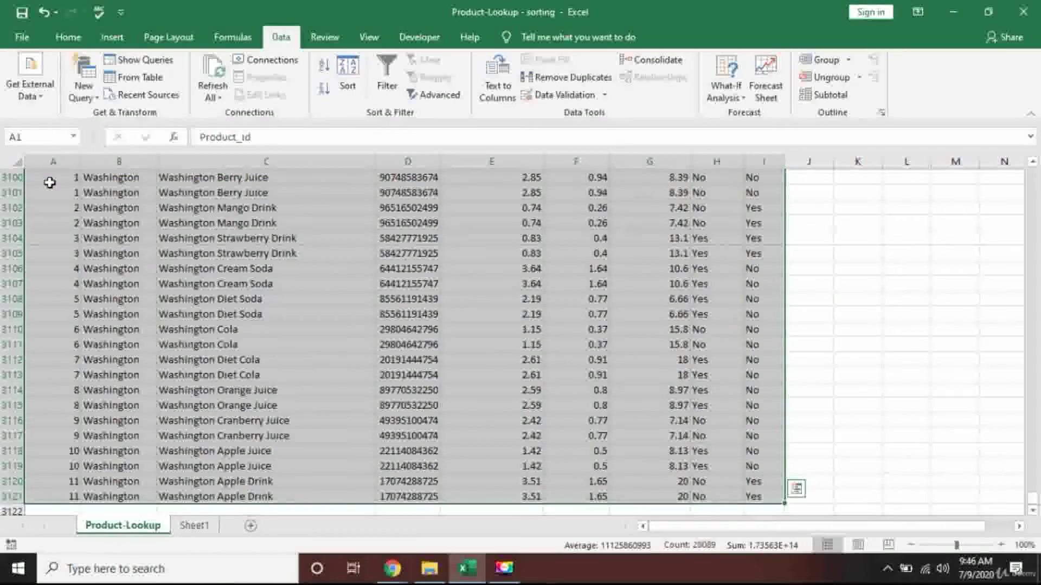
click(348, 79)
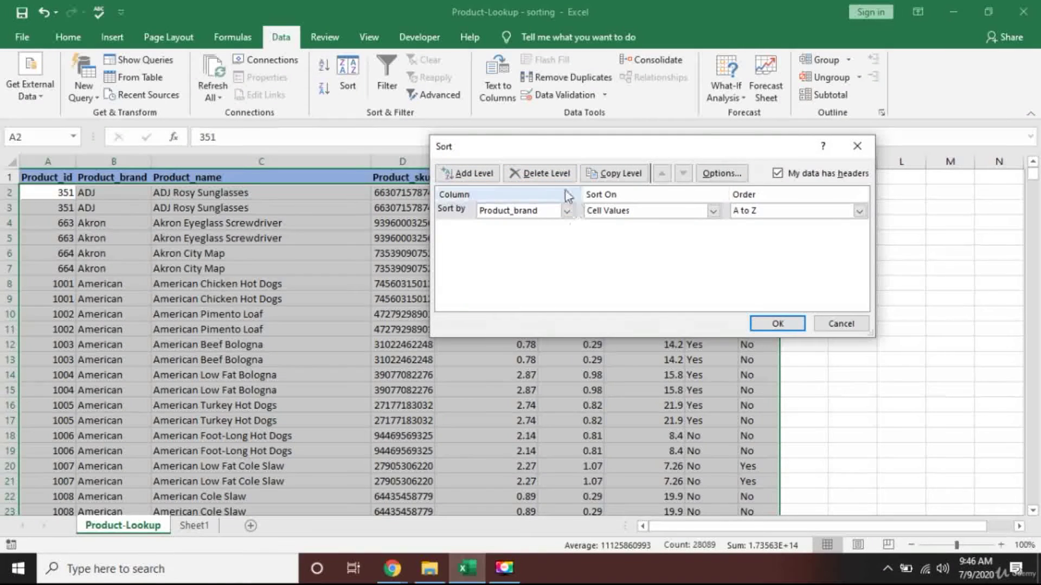
Step: Add a Then by level on Product_retail_price, Largest to Smallest, below Product_brand, and apply
click(465, 174)
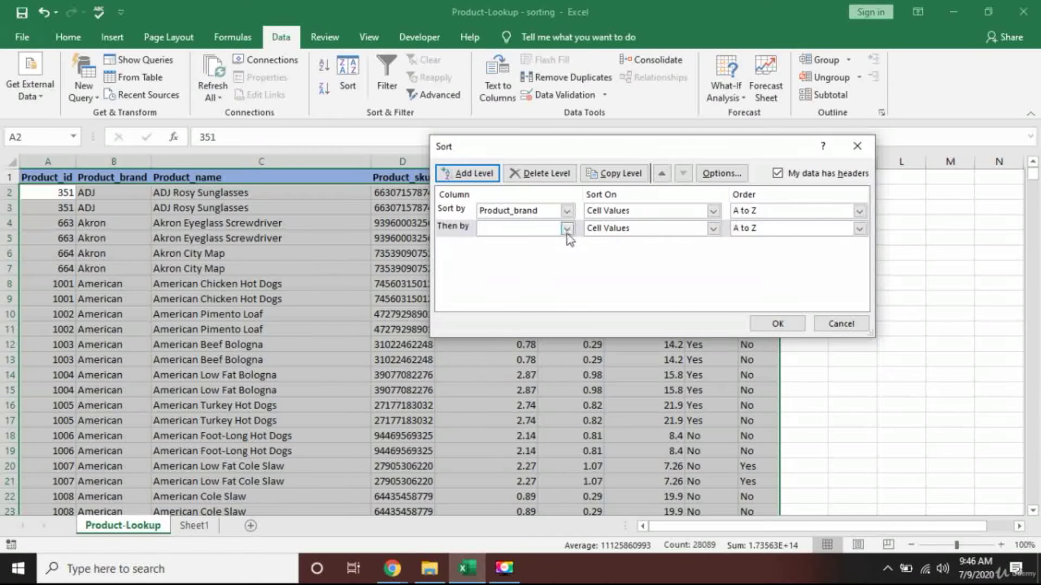
click(567, 229)
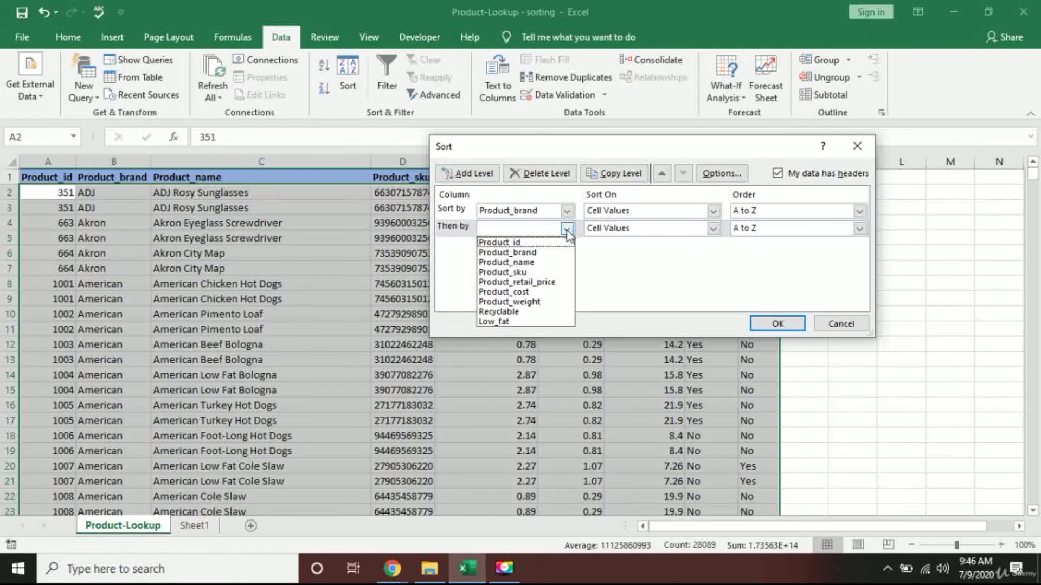
click(542, 263)
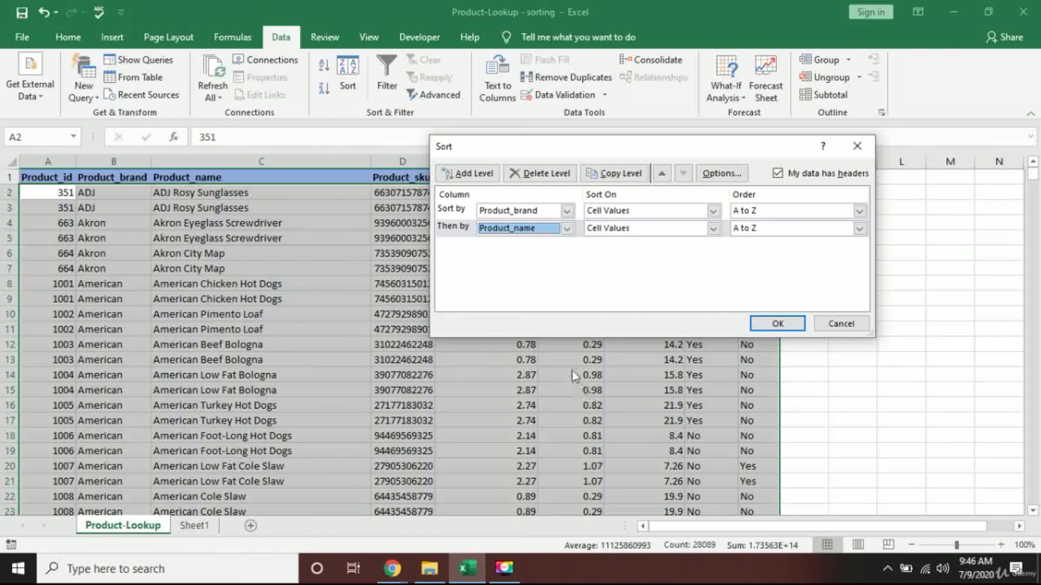
click(566, 228)
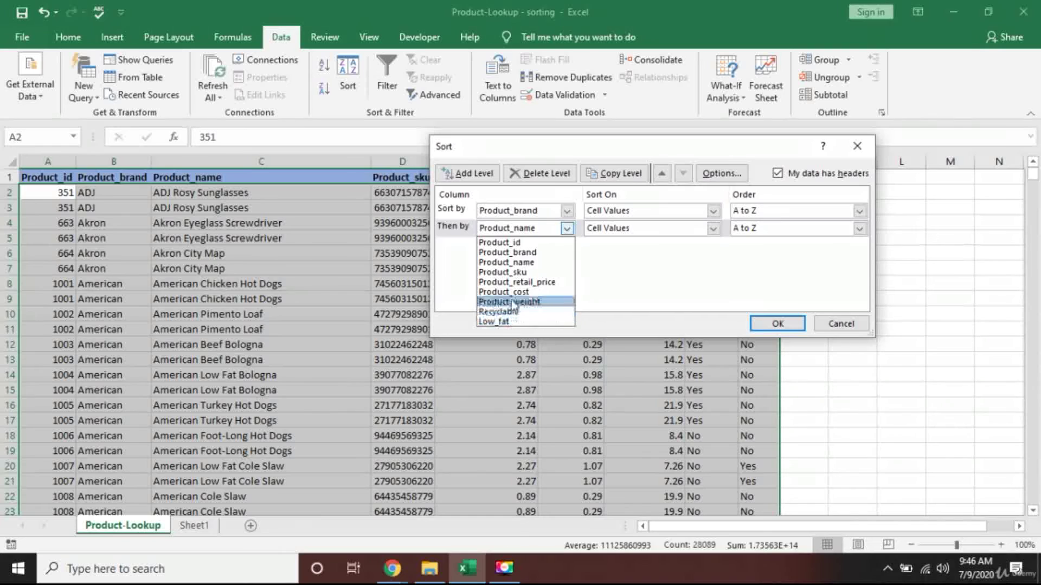
click(516, 282)
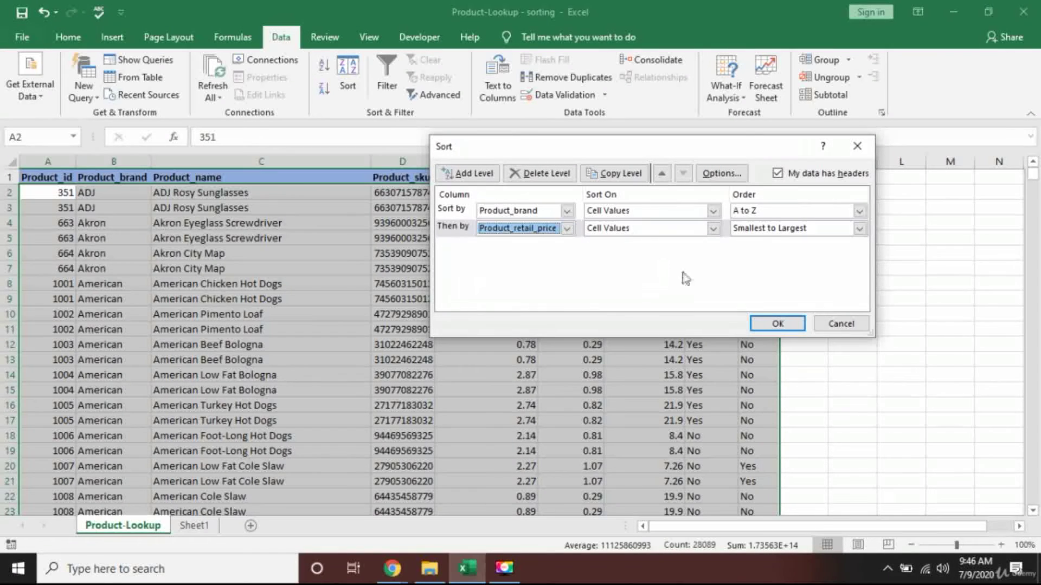
click(859, 230)
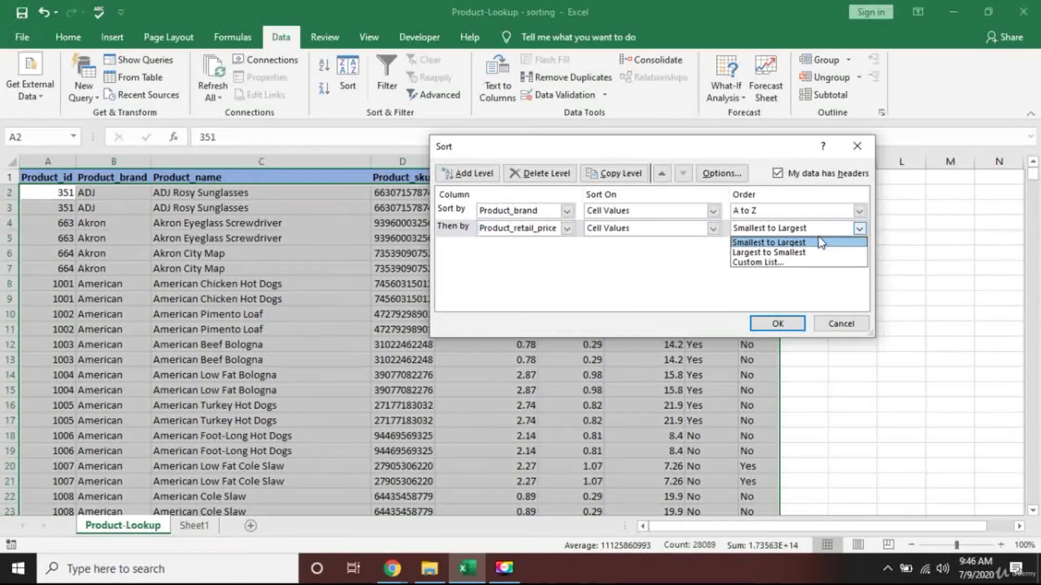
click(775, 253)
click(777, 323)
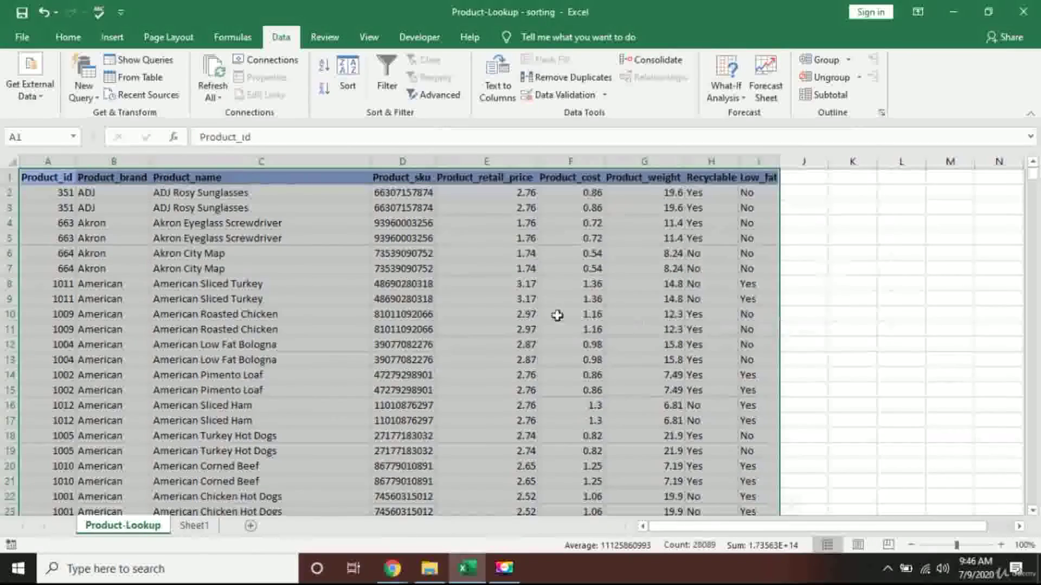
click(527, 304)
key(Left)
key(Left)
key(Left)
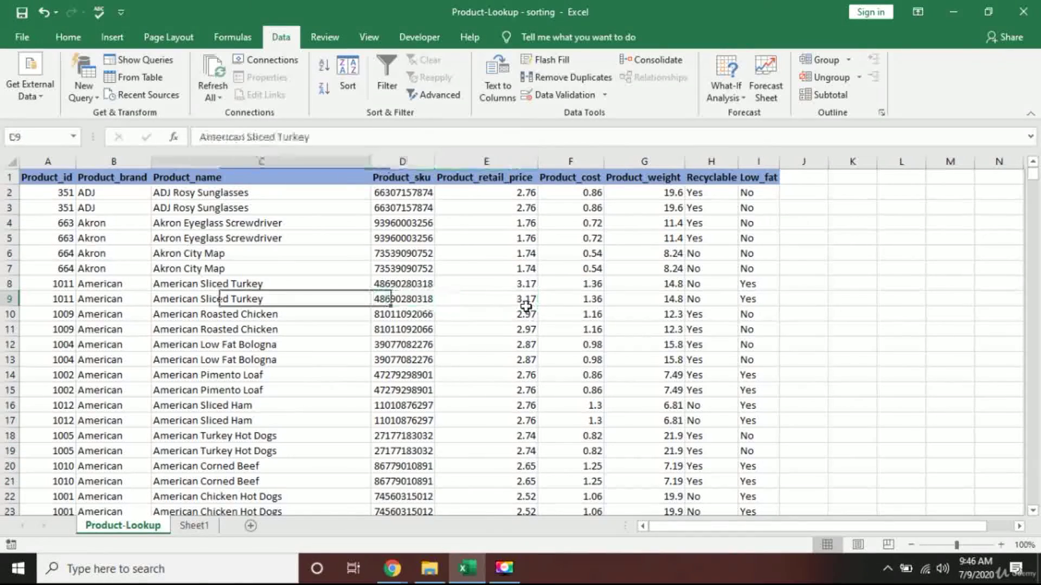
key(Up)
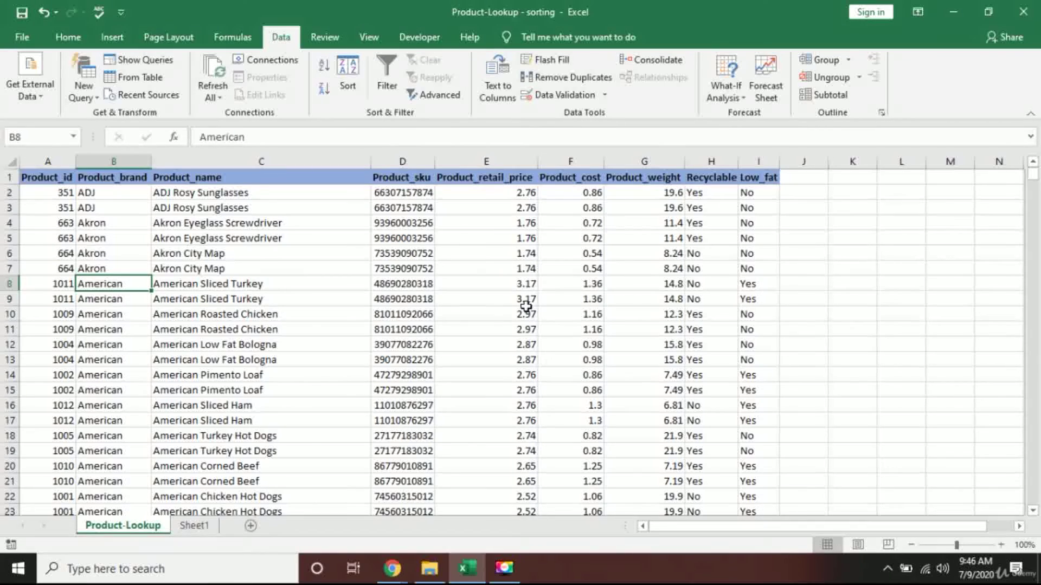
key(shift+Right)
key(shift+Right)
key(shift+Right)
key(shift+Right)
key(shift+Right)
key(shift+Right)
key(shift+Right)
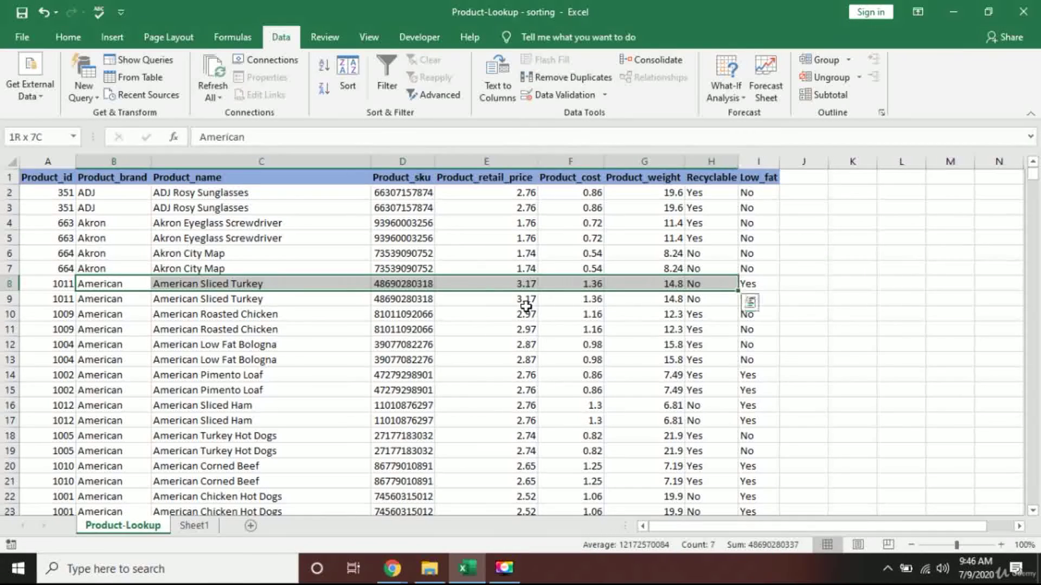
key(shift+Down)
key(shift+Down)
key(shift+Down)
key(shift+Down)
key(shift+Down)
key(shift+Down)
key(shift+Down)
key(shift+Down)
key(shift+Down)
key(shift+Down)
key(shift+Down)
key(shift+Down)
key(shift+Down)
key(shift+Down)
key(shift+Down)
key(shift+Down)
key(shift+Down)
key(shift+Down)
key(shift+Down)
key(shift+Down)
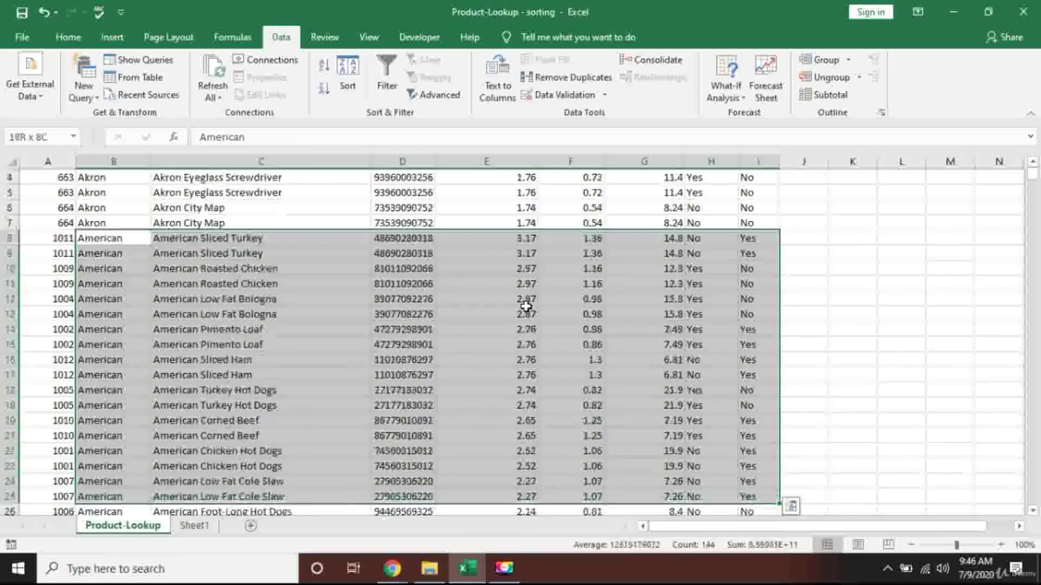
scroll(525, 307, up, 2)
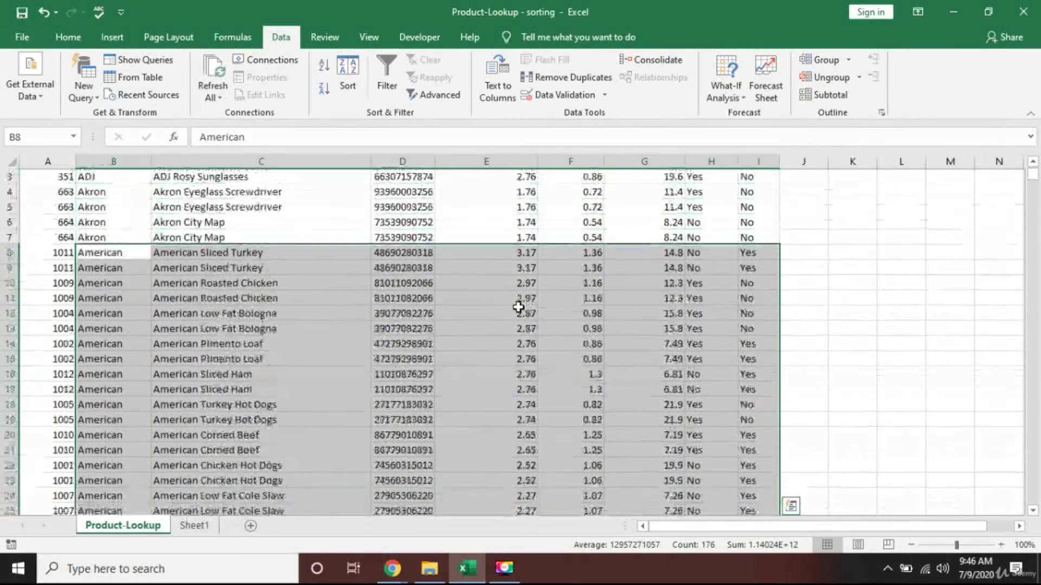
scroll(623, 321, up, 1)
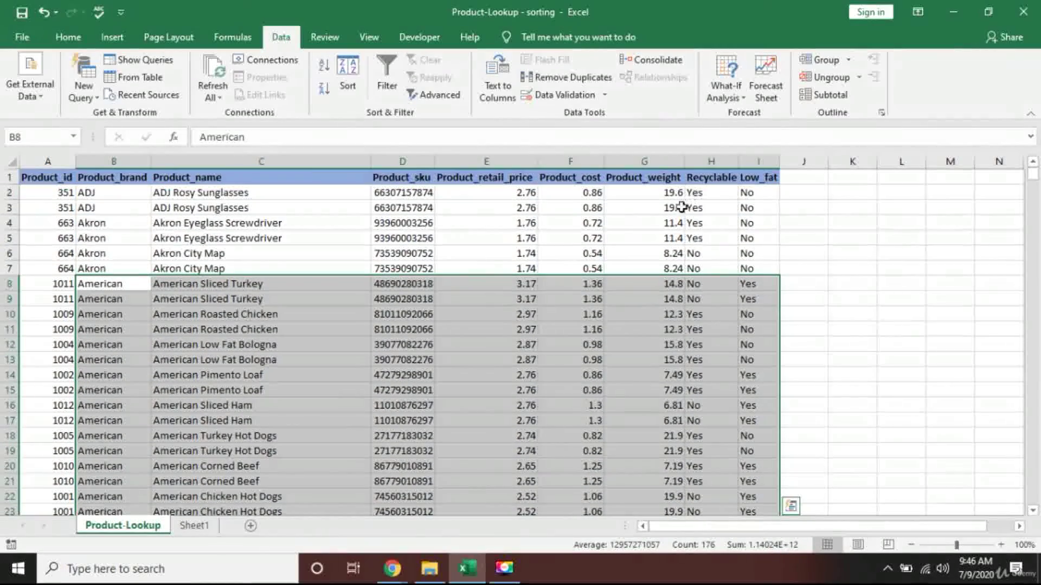
click(512, 286)
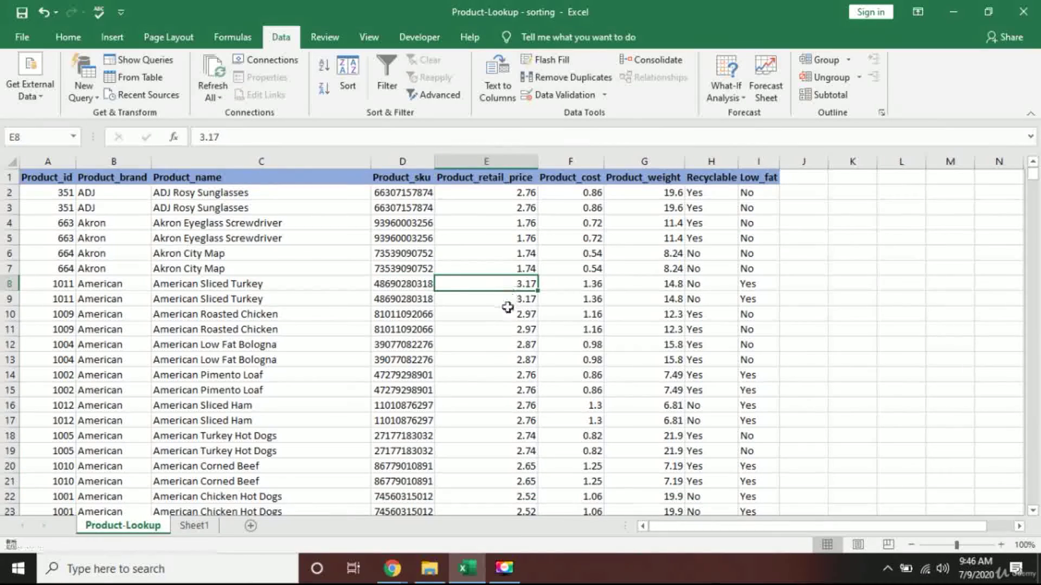
click(507, 298)
scroll(507, 325, down, 6)
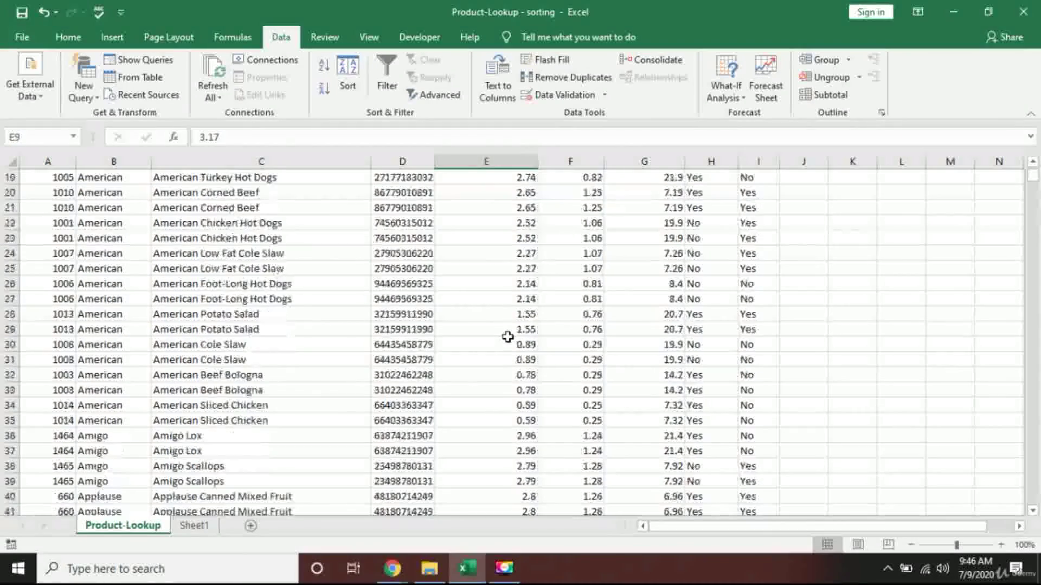